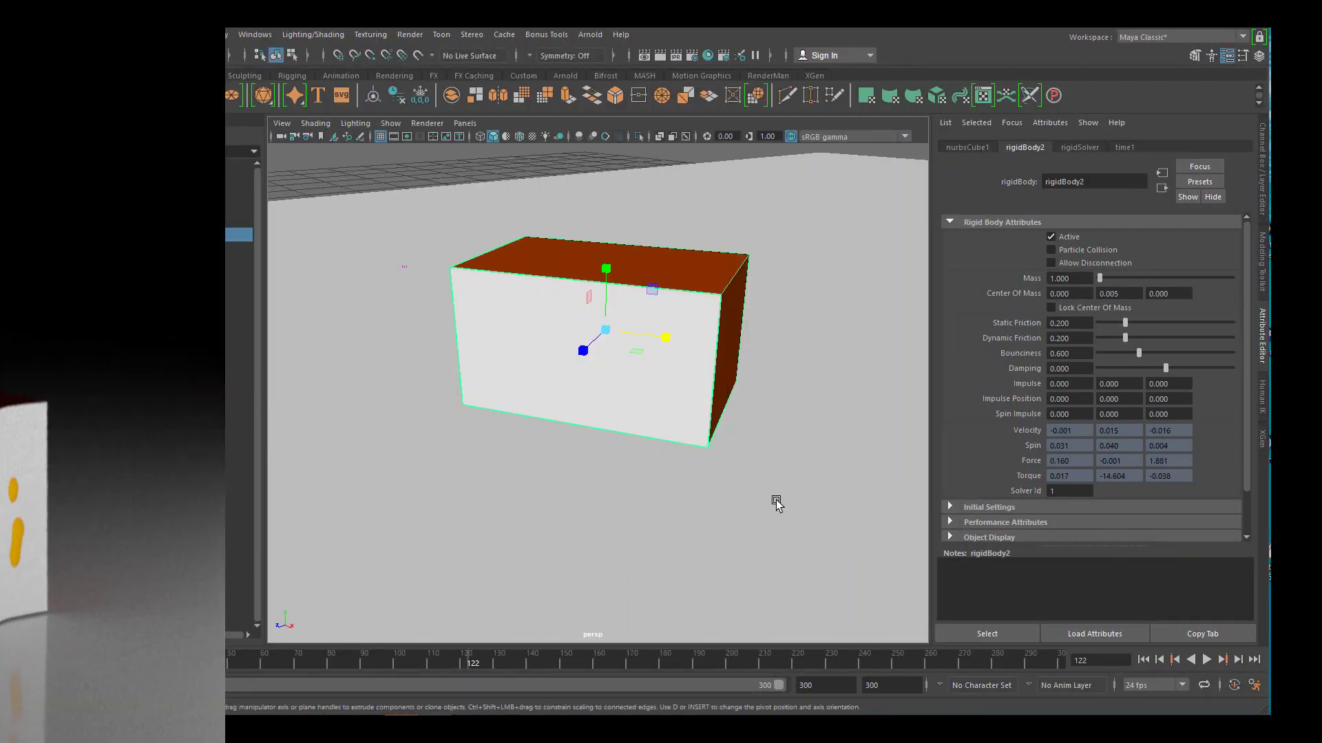
# Step: Orbit around the box scene and select aiSkyDomeLight1 to show its attributes
pyautogui.moveTo(776, 502)
pyautogui.keyDown('alt'); pyautogui.mouseDown()
pyautogui.moveTo(714, 510)
pyautogui.moveTo(764, 508)
pyautogui.mouseUp(); pyautogui.keyUp('alt')
pyautogui.keyDown('alt'); pyautogui.moveTo(764, 508); pyautogui.dragTo(424, 536, button='right'); pyautogui.keyUp('alt')
pyautogui.keyDown('alt'); pyautogui.moveTo(423, 535); pyautogui.dragTo(523, 500); pyautogui.keyUp('alt')
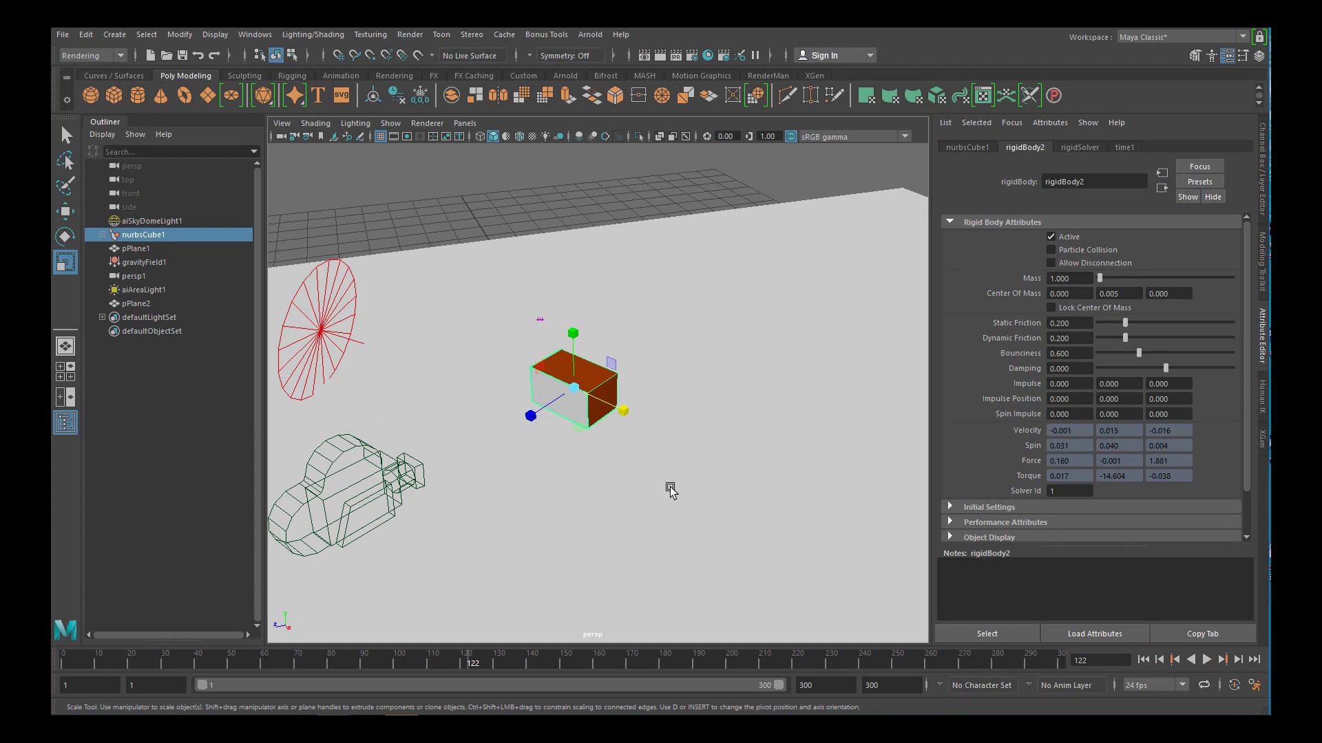
pyautogui.click(749, 391)
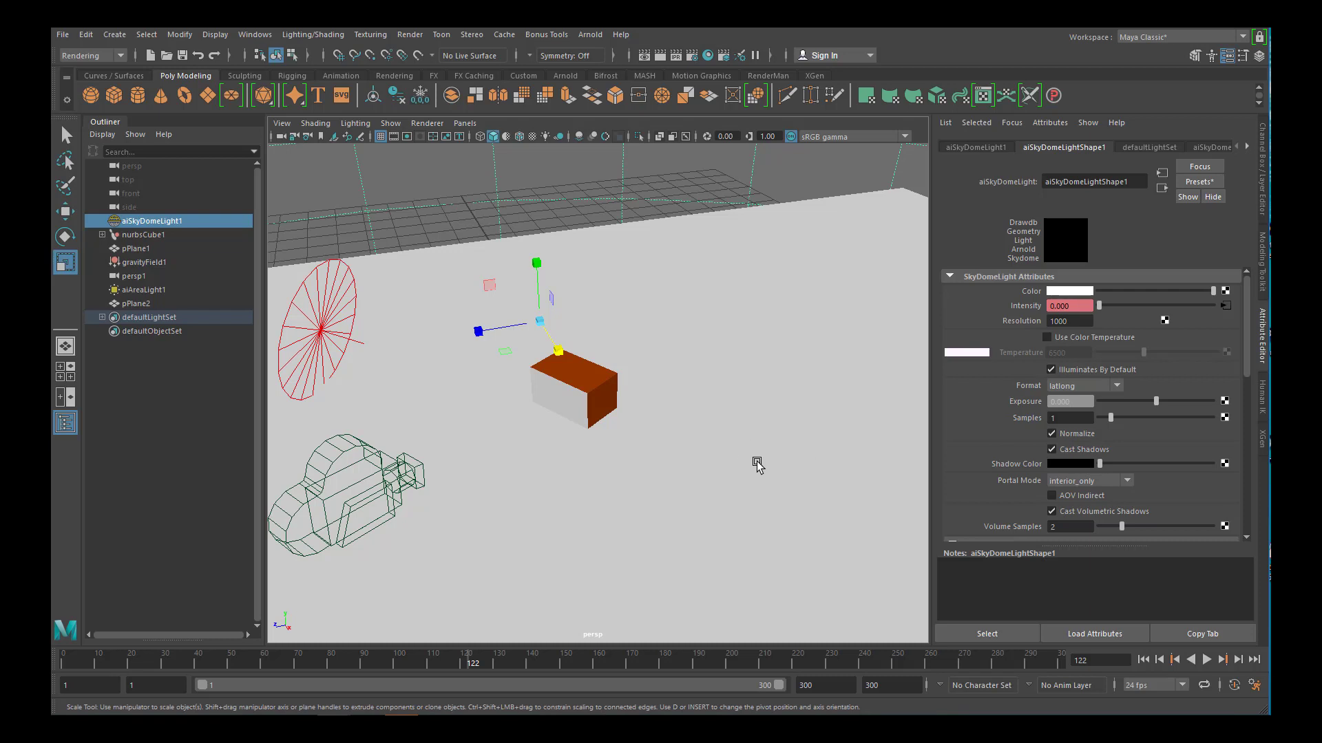
pyautogui.keyDown('alt'); pyautogui.moveTo(715, 470); pyautogui.dragTo(731, 460); pyautogui.keyUp('alt')
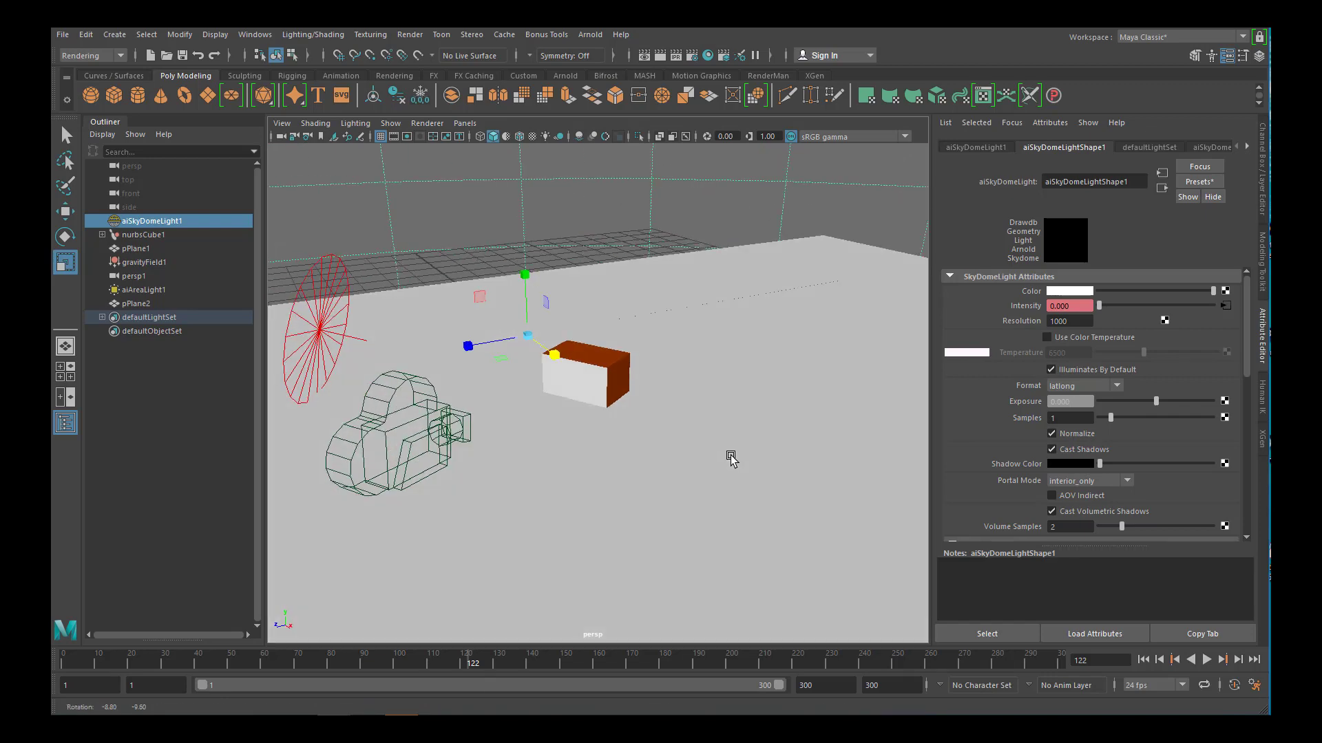
pyautogui.scroll(3, 653, 447)
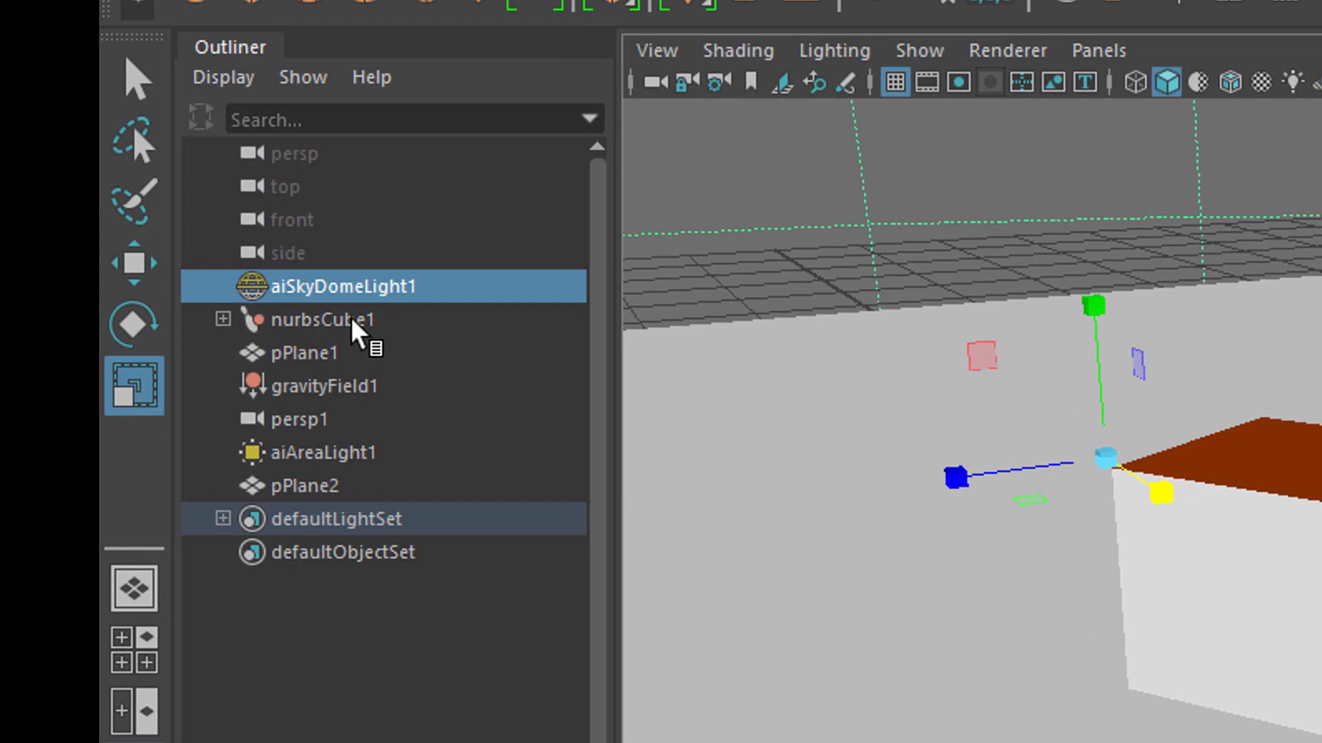
# Step: Expand nurbsCube1 in the Outliner and select its back, then left side surface leftnurbsCube1
pyautogui.click(311, 301)
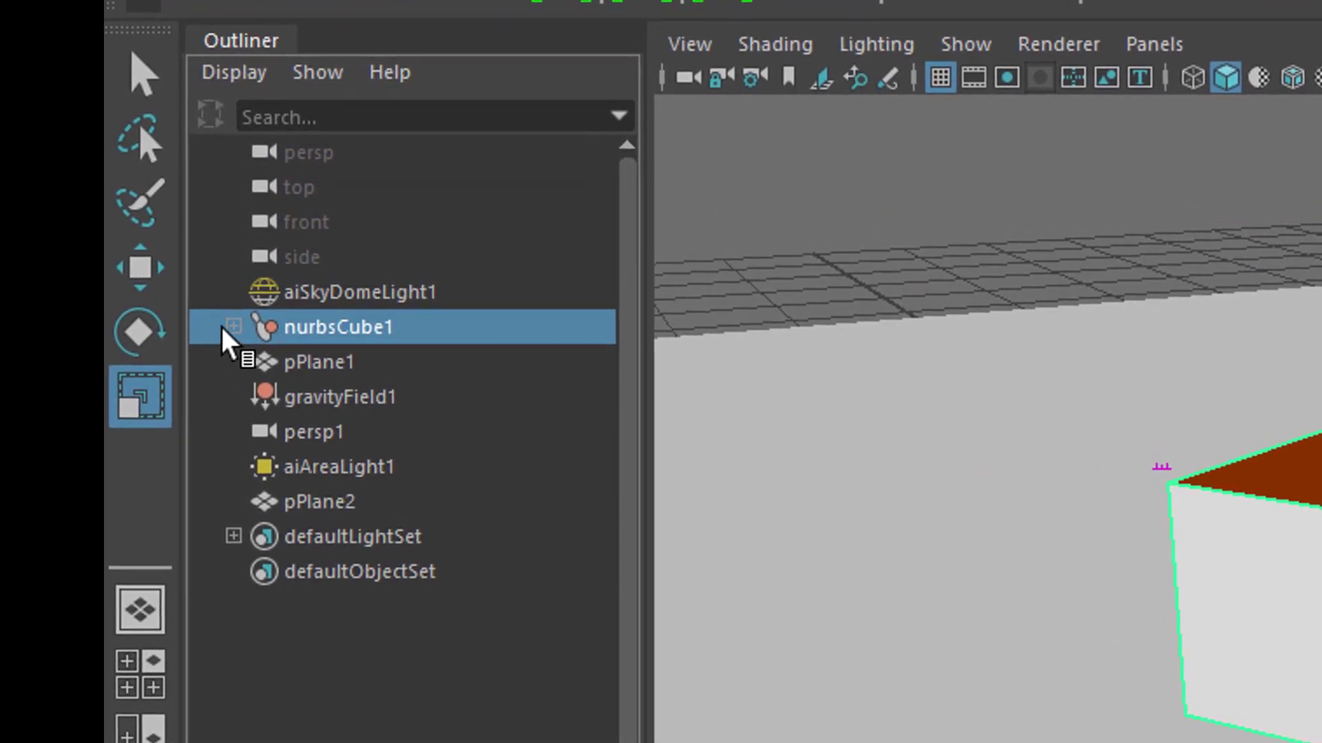
pyautogui.click(232, 326)
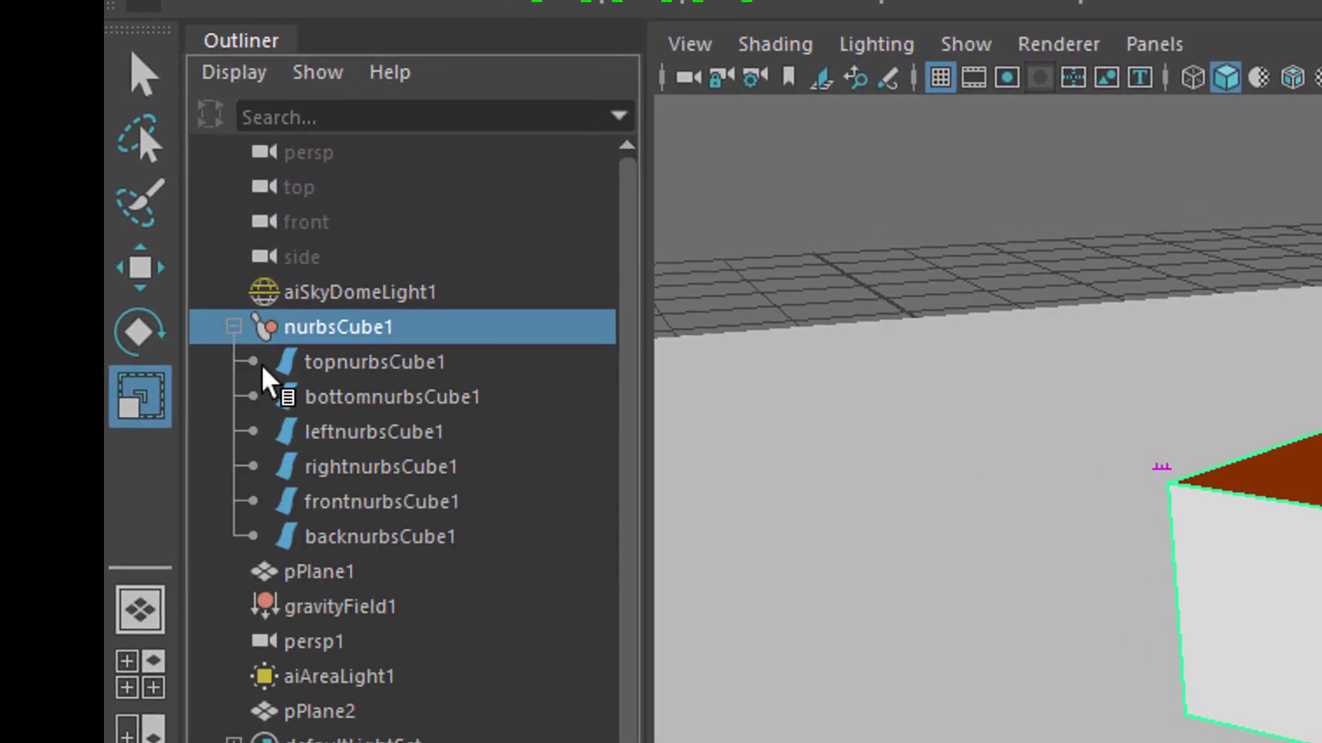
pyautogui.click(382, 531)
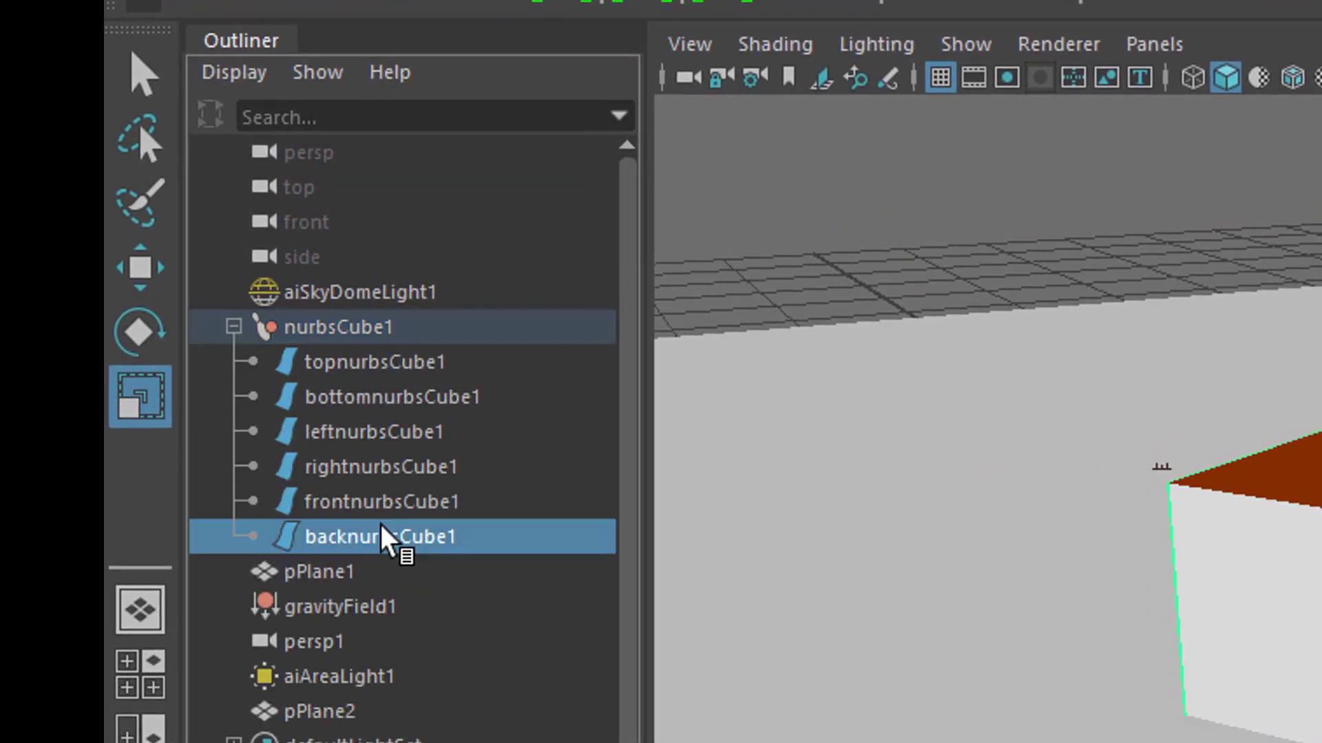
pyautogui.click(395, 423)
pyautogui.click(401, 406)
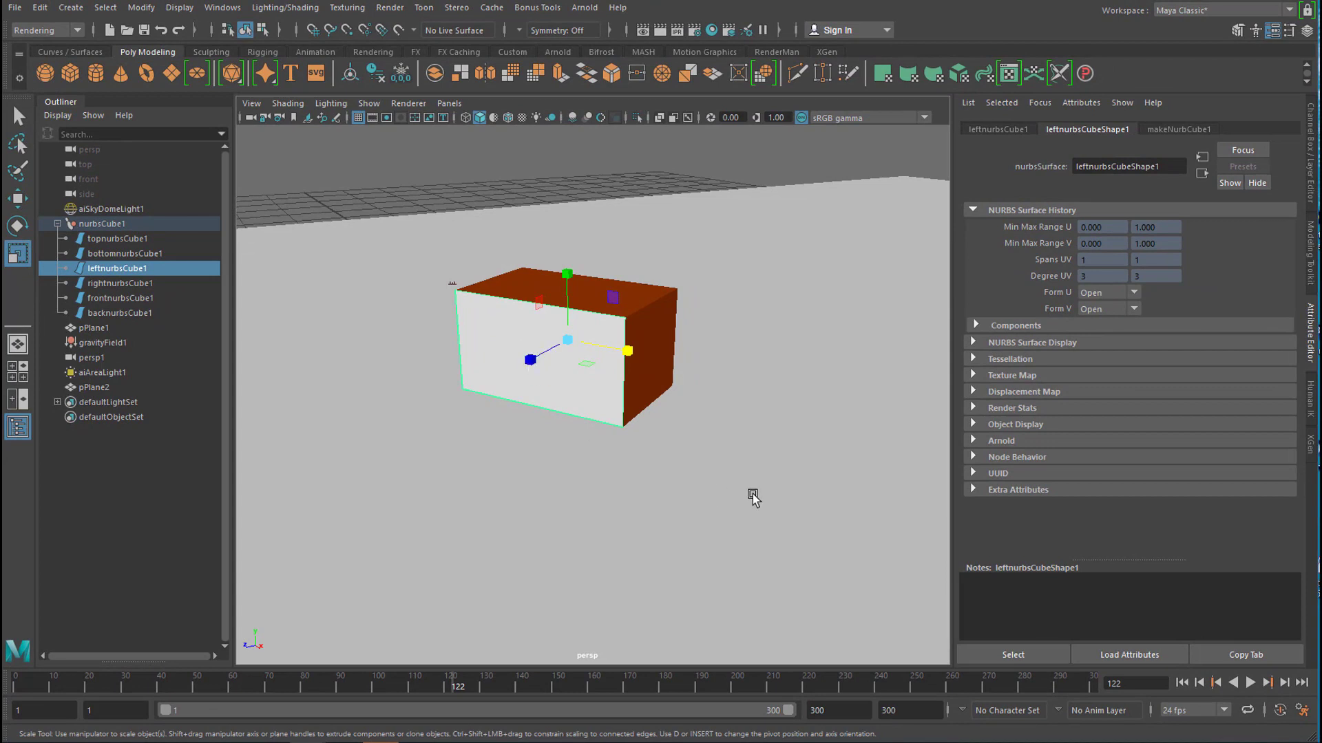
# Step: Rewind to frame 1 and play the simulation until the cube lands, then stop playback
pyautogui.keyDown('alt'); pyautogui.moveTo(753, 495); pyautogui.dragTo(702, 506); pyautogui.keyUp('alt')
pyautogui.scroll(3, 678, 487)
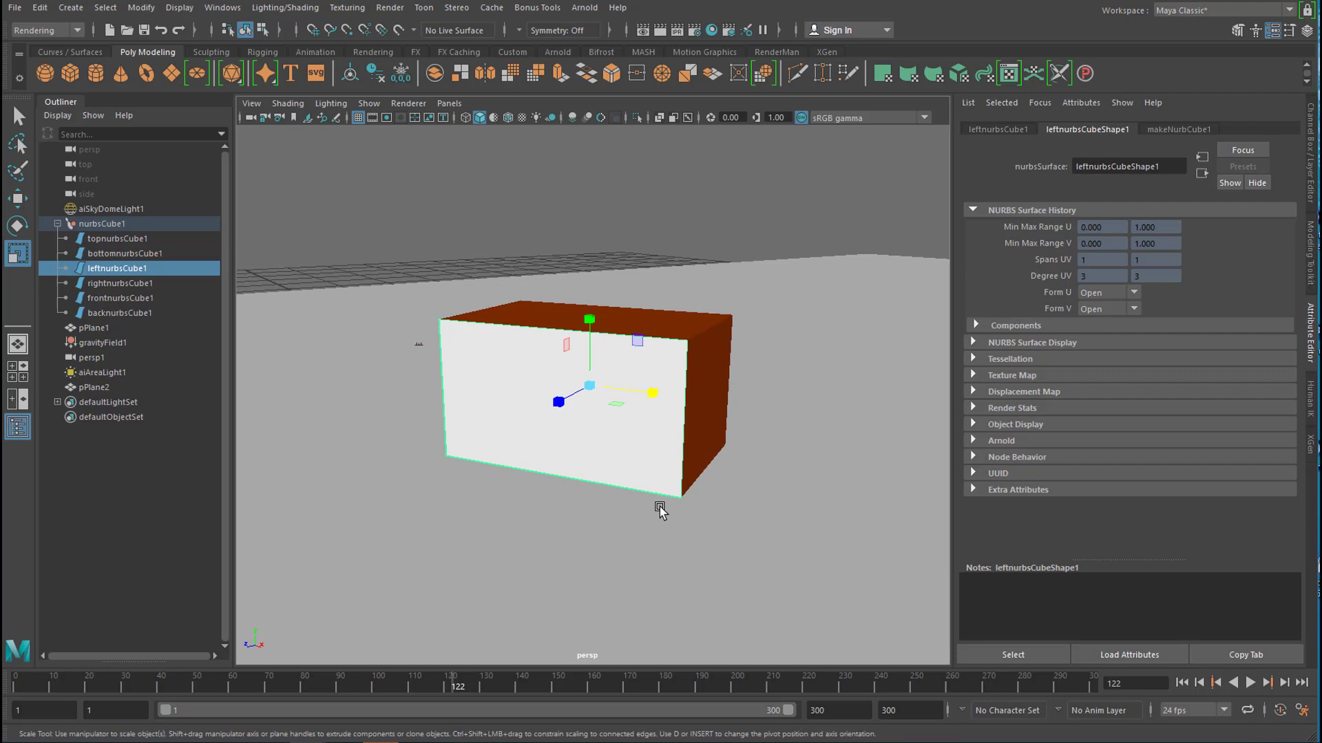
pyautogui.click(1182, 682)
pyautogui.keyDown('alt'); pyautogui.moveTo(722, 472); pyautogui.dragTo(431, 496); pyautogui.keyUp('alt')
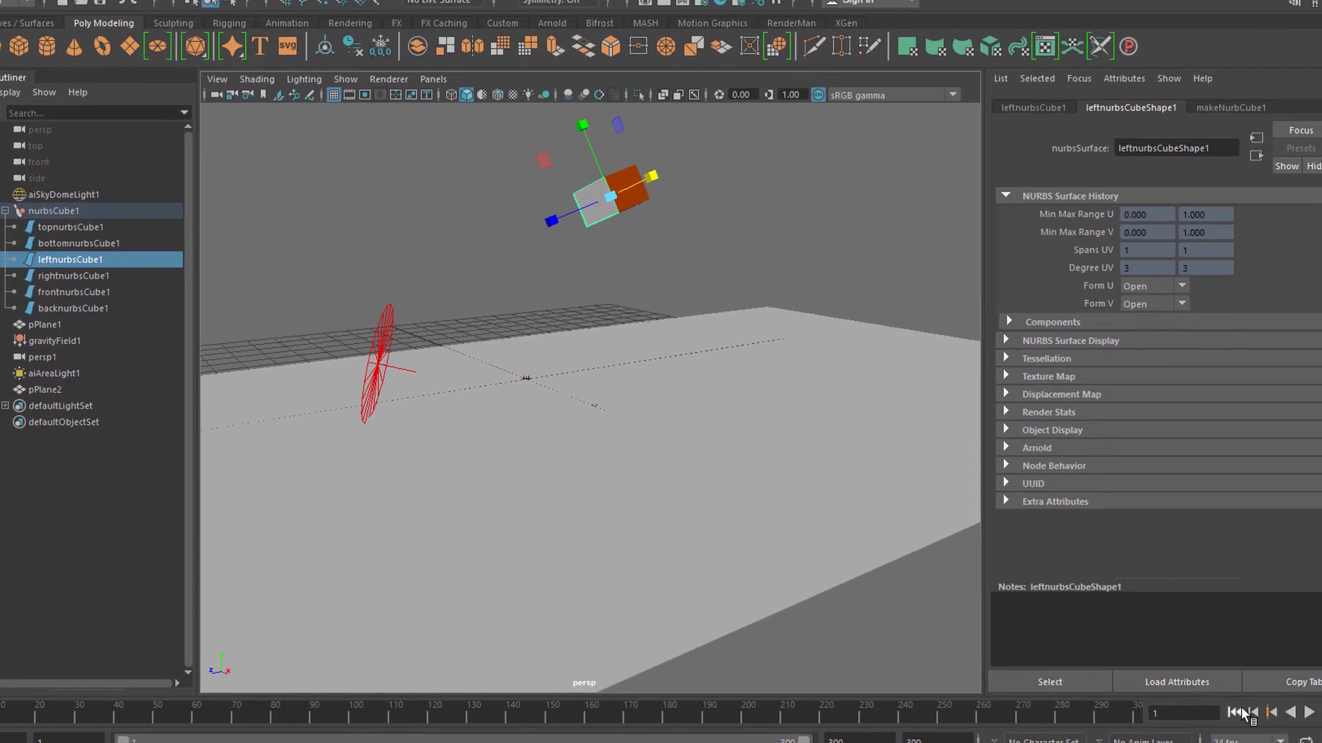
pyautogui.click(1310, 713)
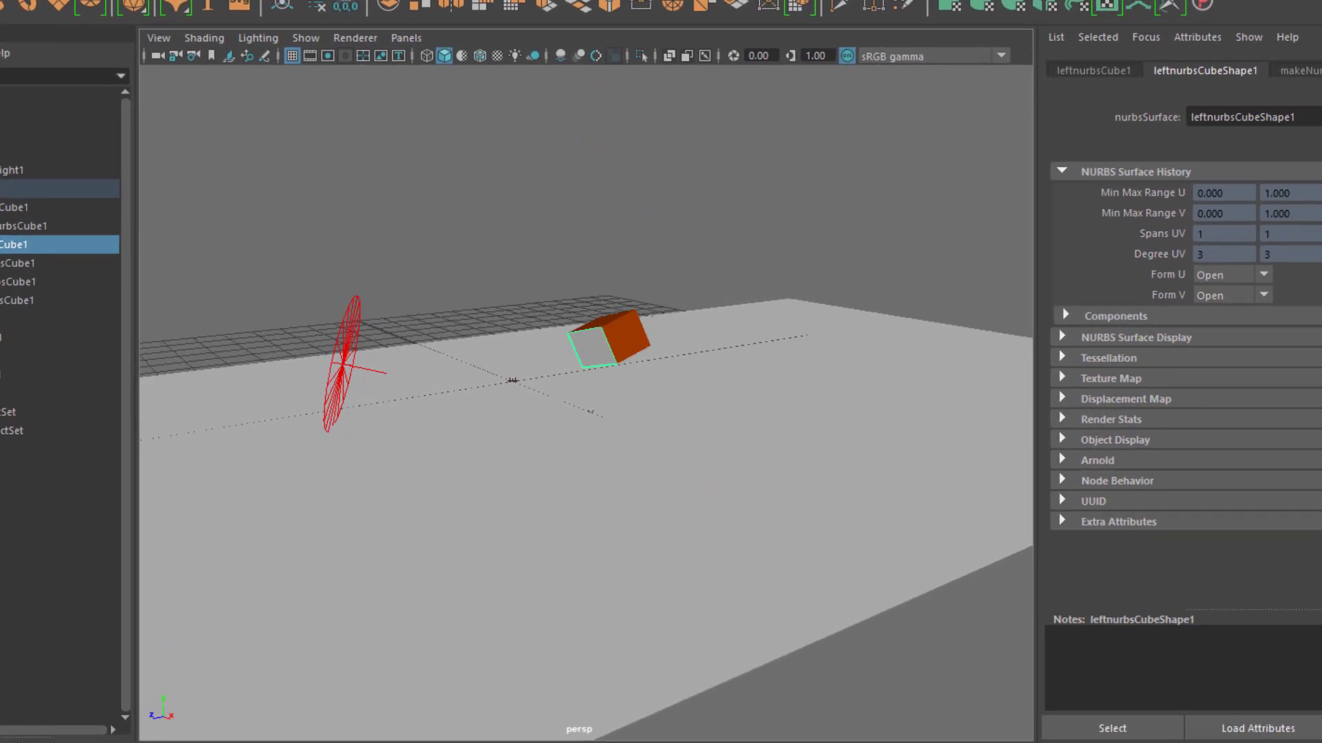
pyautogui.press('Escape')
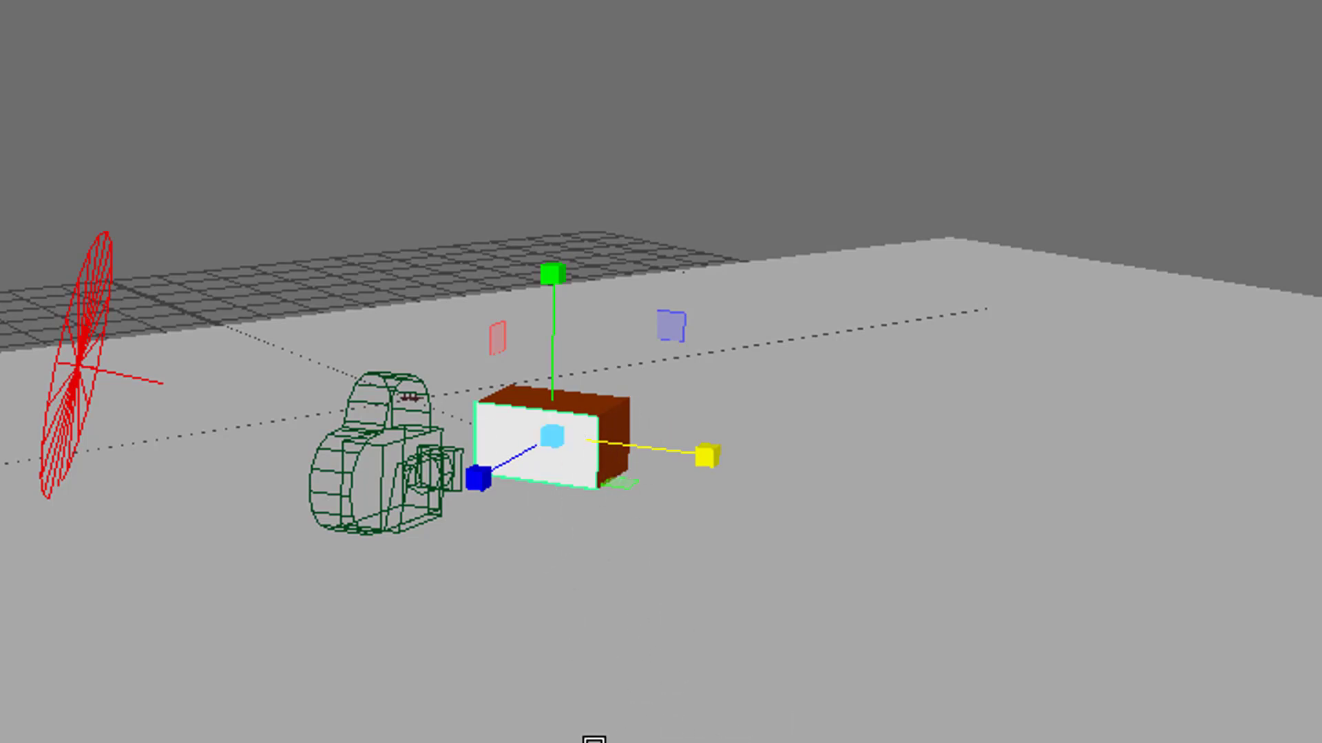
# Step: Turn on textured display and scrub the timeline to frame 207 to watch the yellow blobs grow
pyautogui.scroll(5, 592, 738)
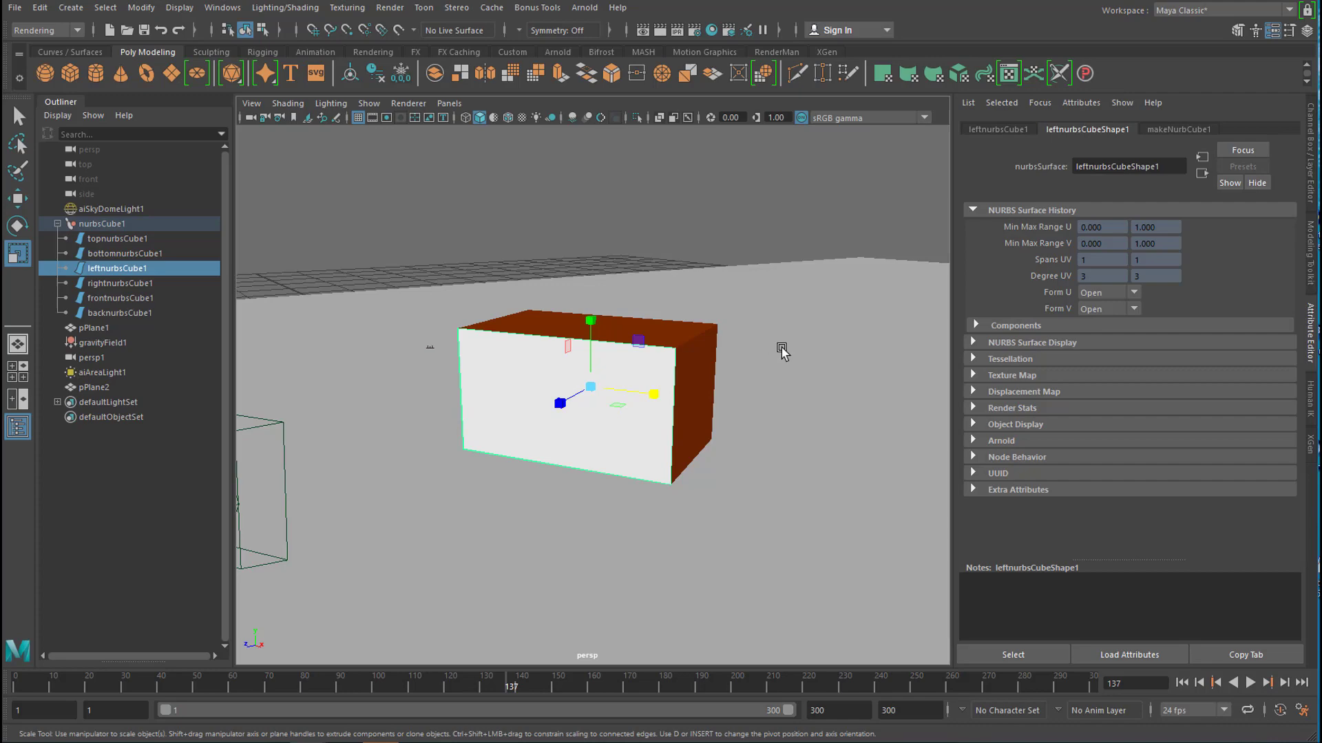
pyautogui.click(523, 119)
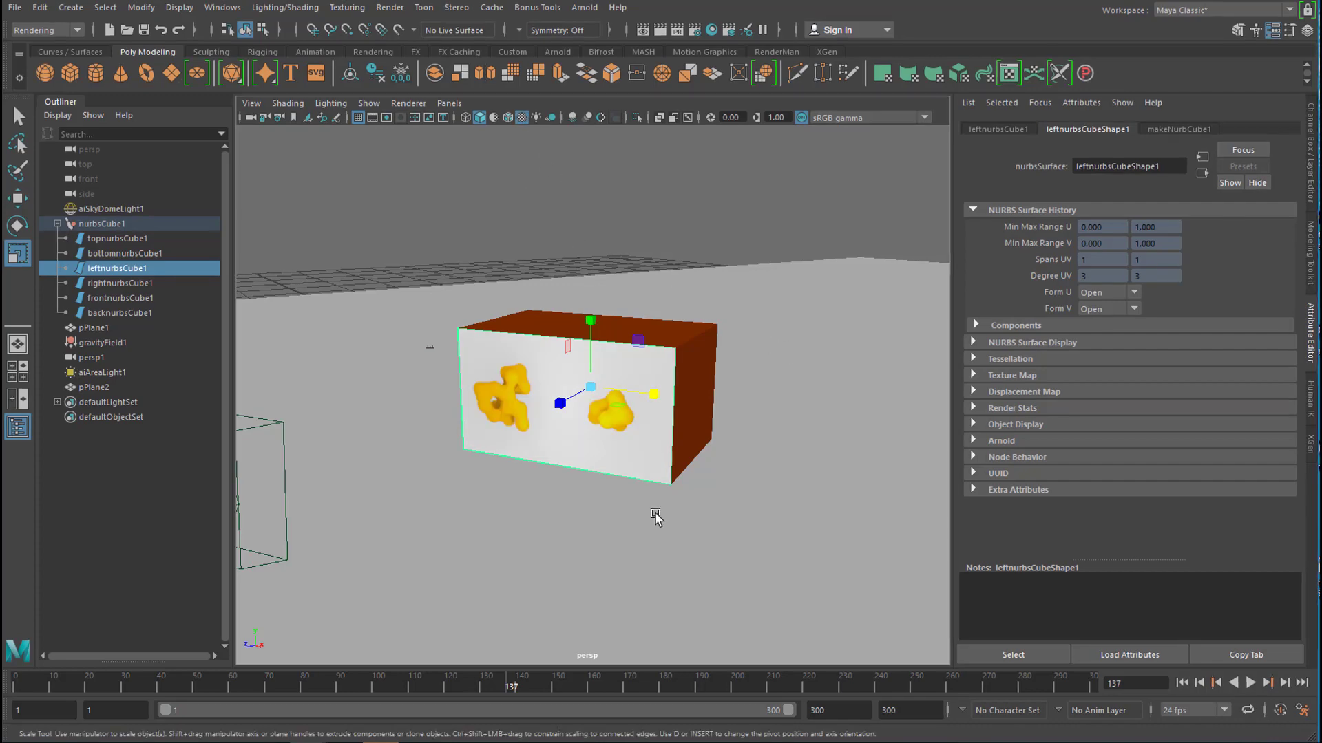
pyautogui.moveTo(521, 682); pyautogui.dragTo(384, 728)
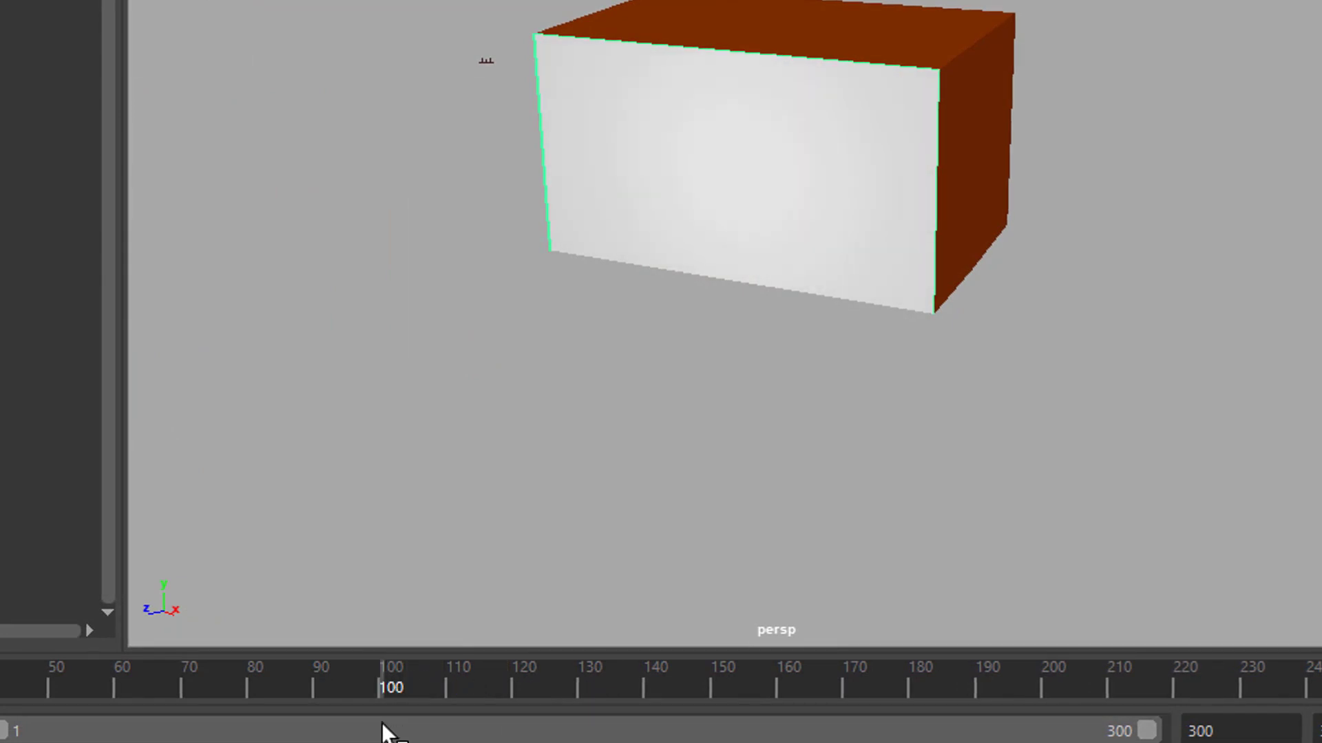
pyautogui.press('r')
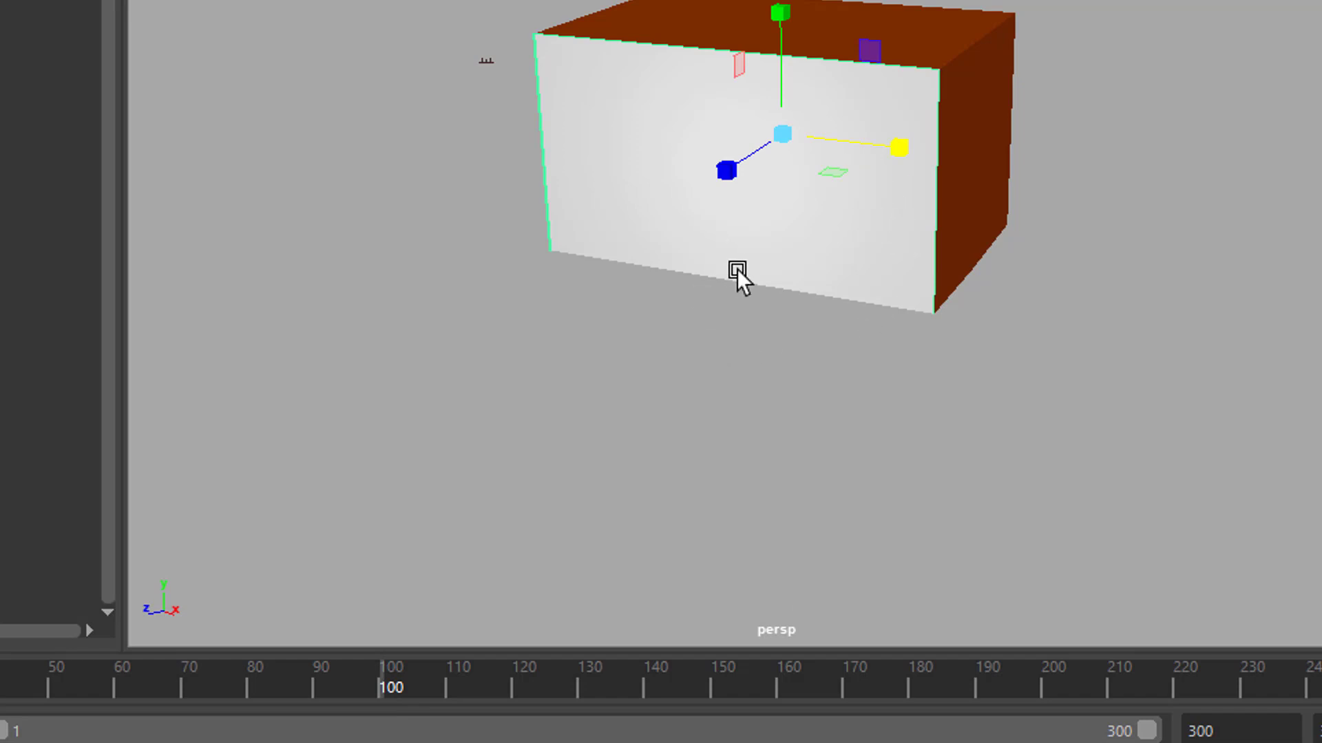
pyautogui.moveTo(474, 672); pyautogui.dragTo(874, 705)
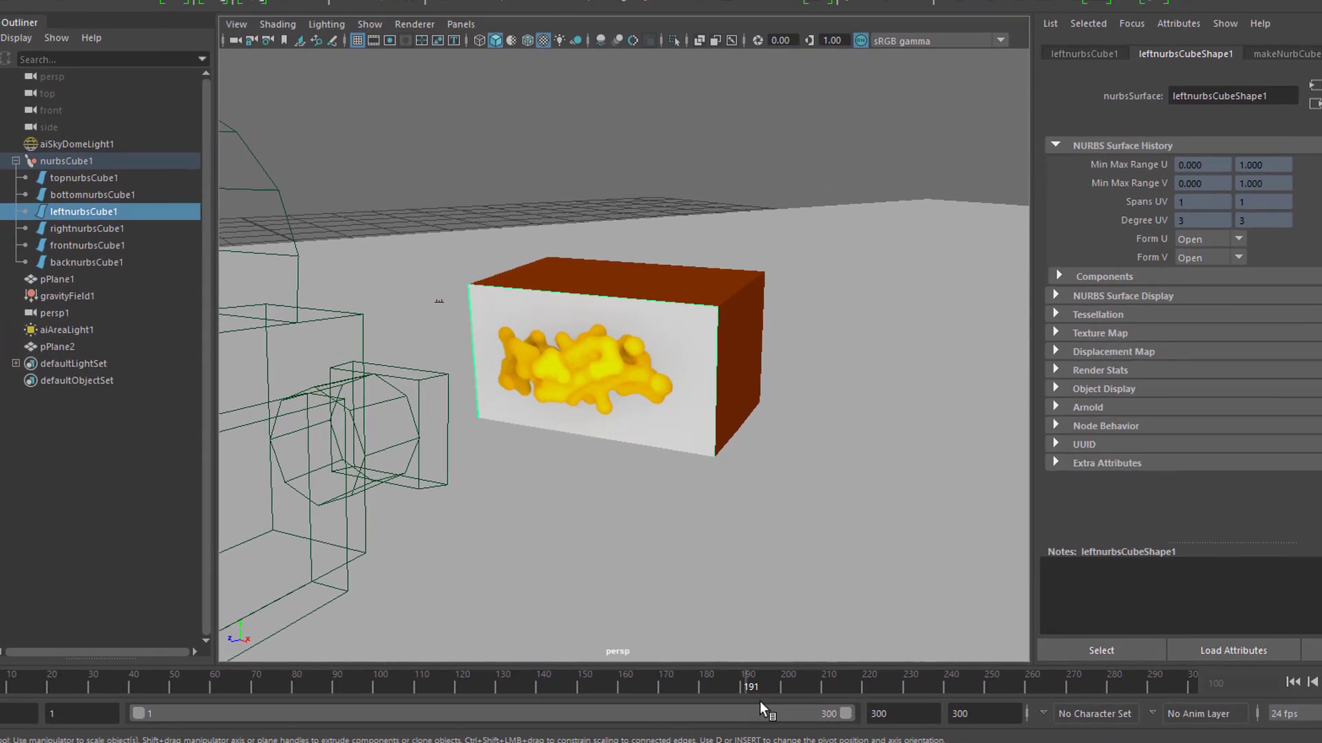
pyautogui.moveTo(759, 701); pyautogui.dragTo(813, 701)
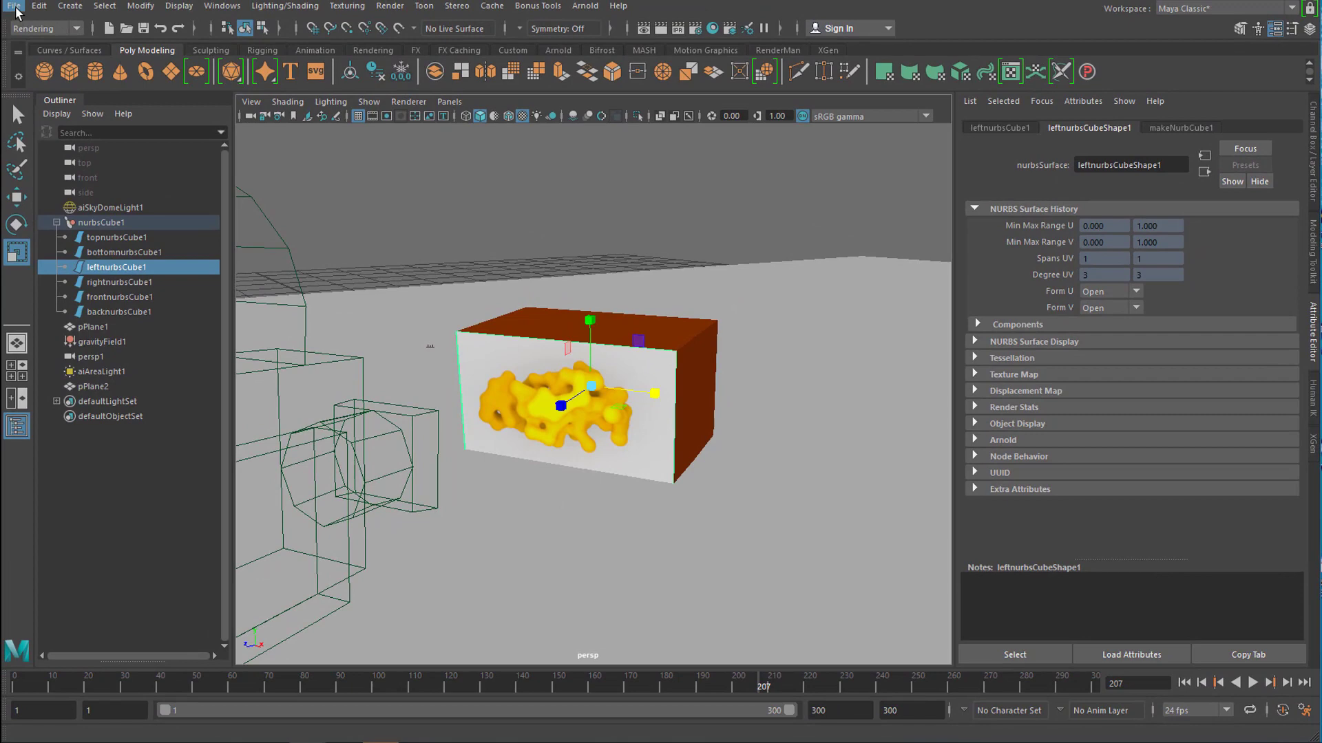
# Step: Start a new scene without saving the old one
pyautogui.click(14, 6)
pyautogui.click(42, 33)
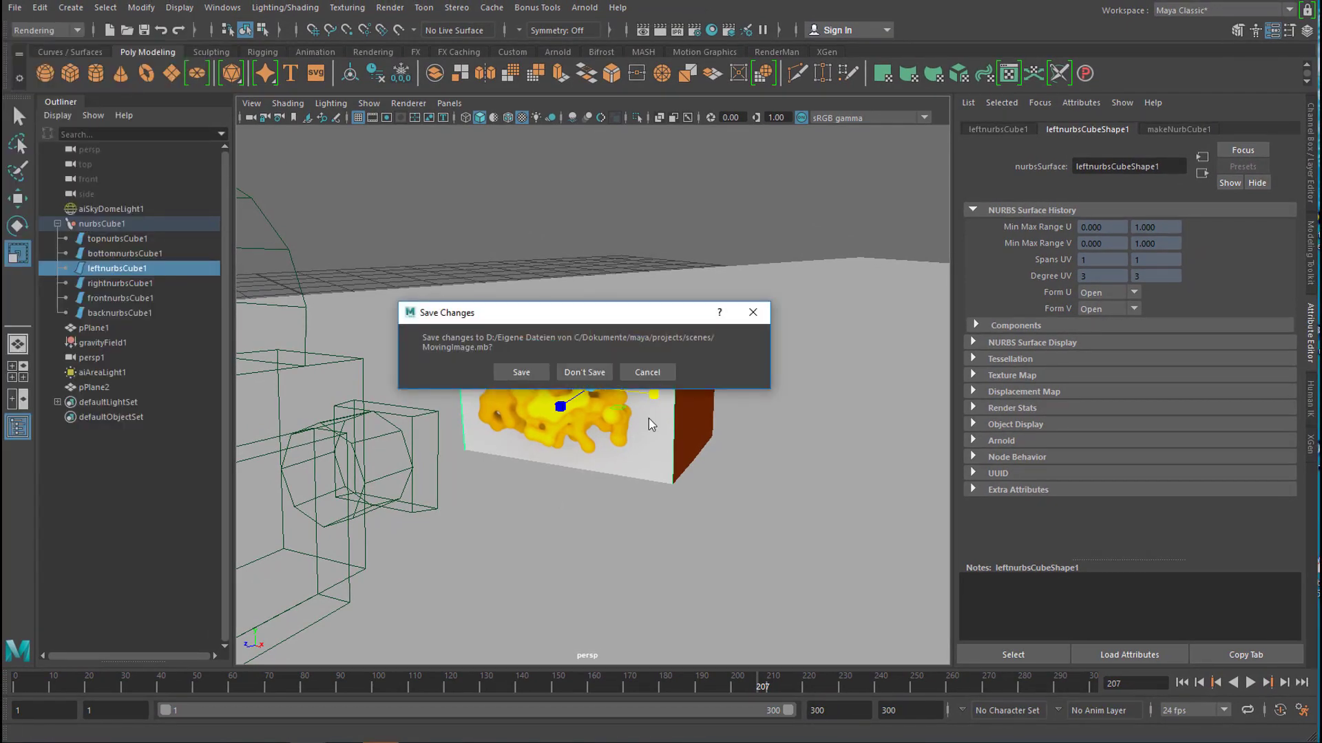
pyautogui.click(584, 372)
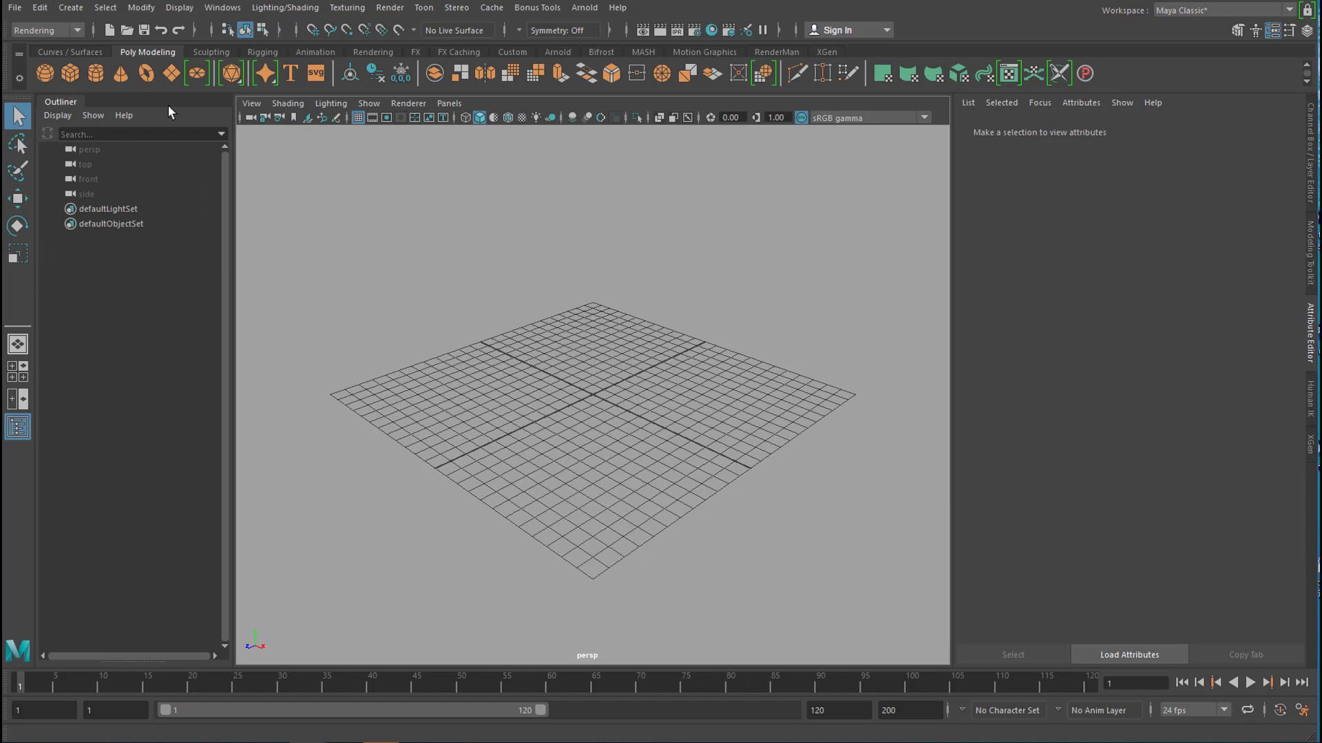
# Step: Create a polygon plane, scale it up and rotate it to stand upright facing the camera
pyautogui.click(172, 73)
pyautogui.press('r')
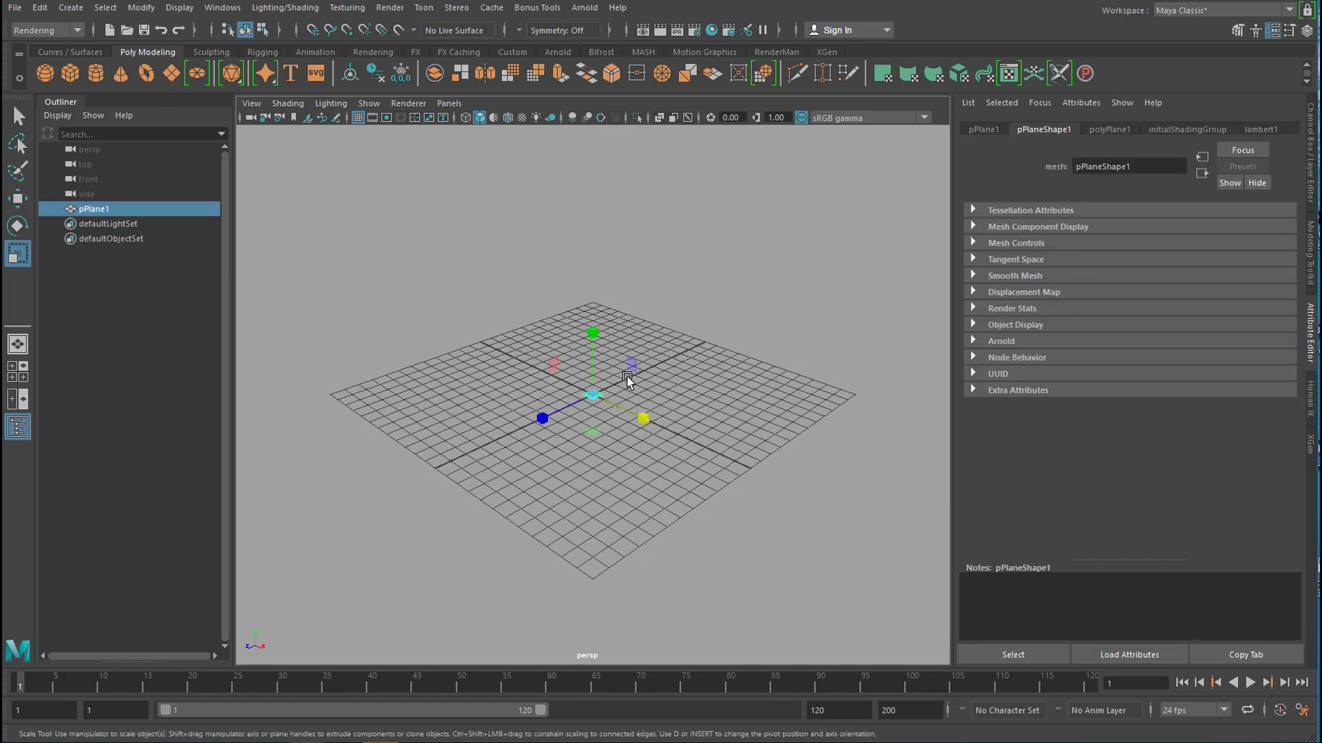
pyautogui.moveTo(592, 402); pyautogui.dragTo(597, 458)
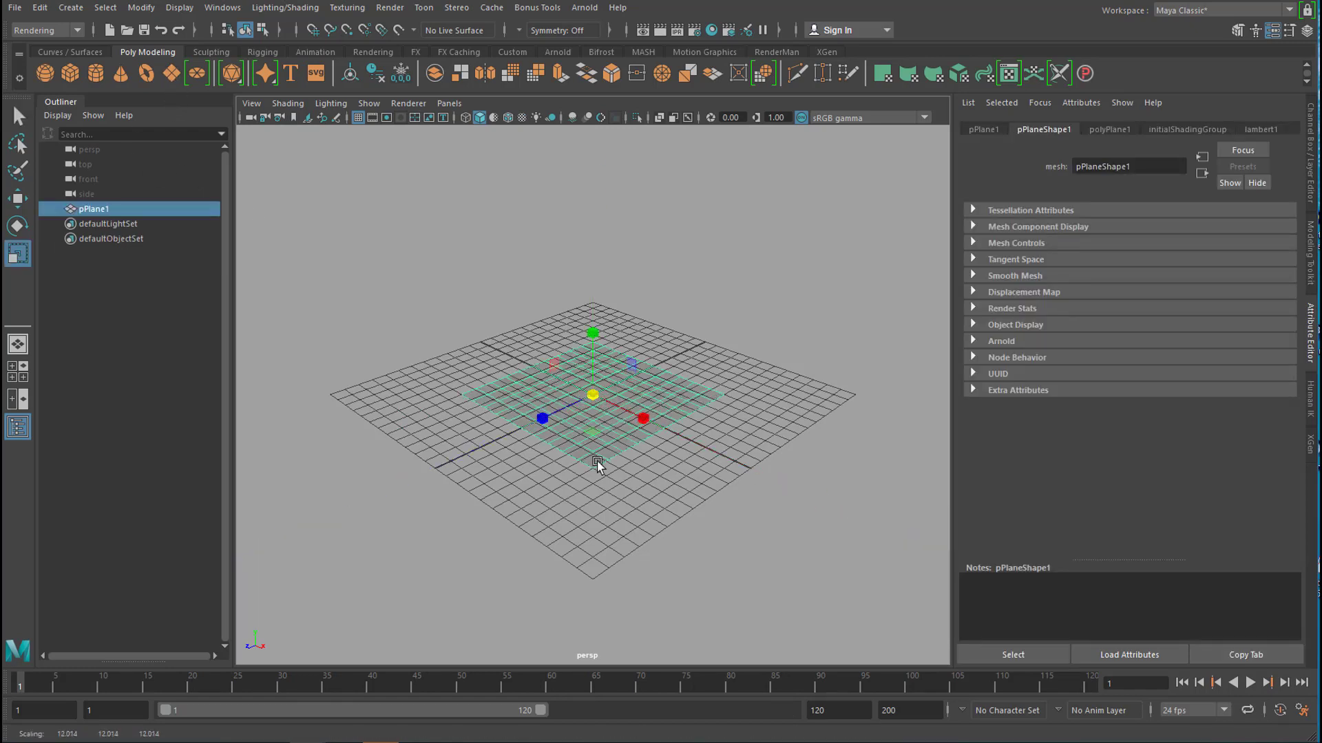
pyautogui.press('e')
pyautogui.moveTo(574, 350); pyautogui.dragTo(700, 534)
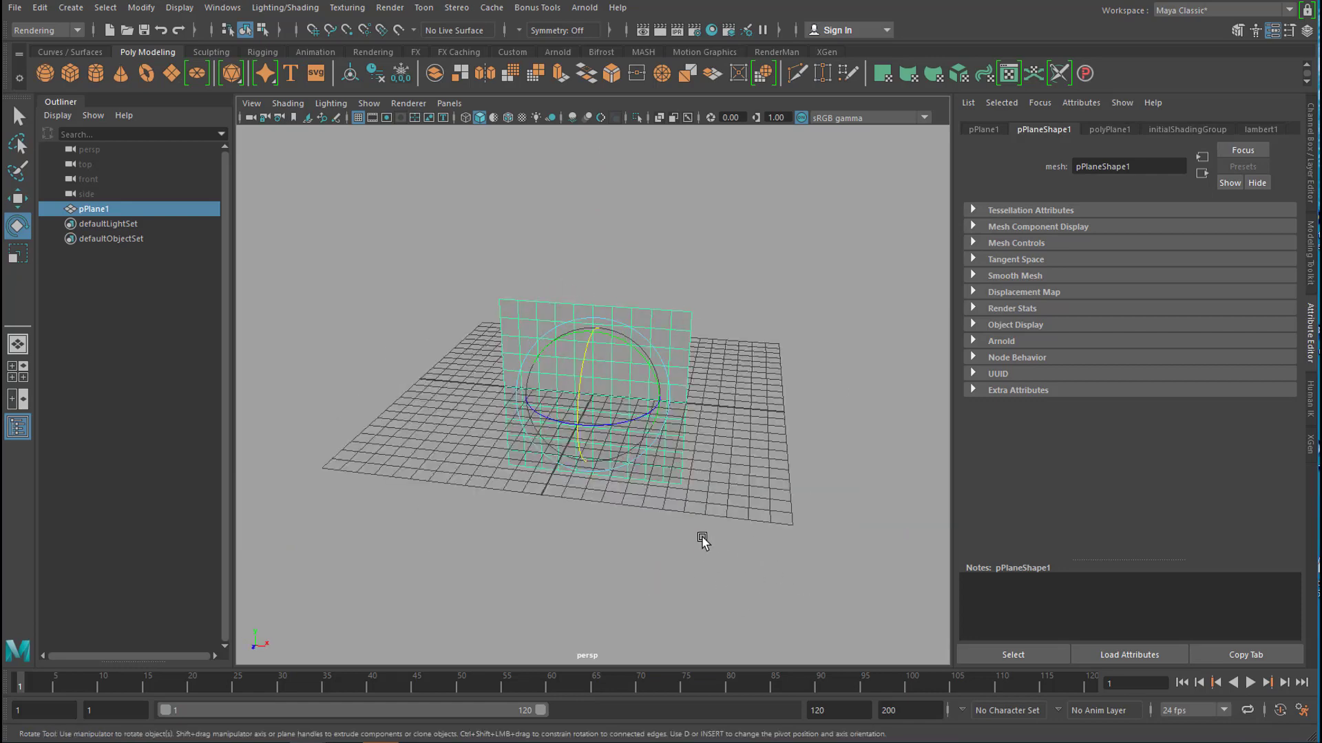
pyautogui.press('w')
pyautogui.keyDown('alt'); pyautogui.moveTo(590, 332); pyautogui.dragTo(737, 327); pyautogui.keyUp('alt')
pyautogui.moveTo(640, 270); pyautogui.dragTo(643, 652, button='right')
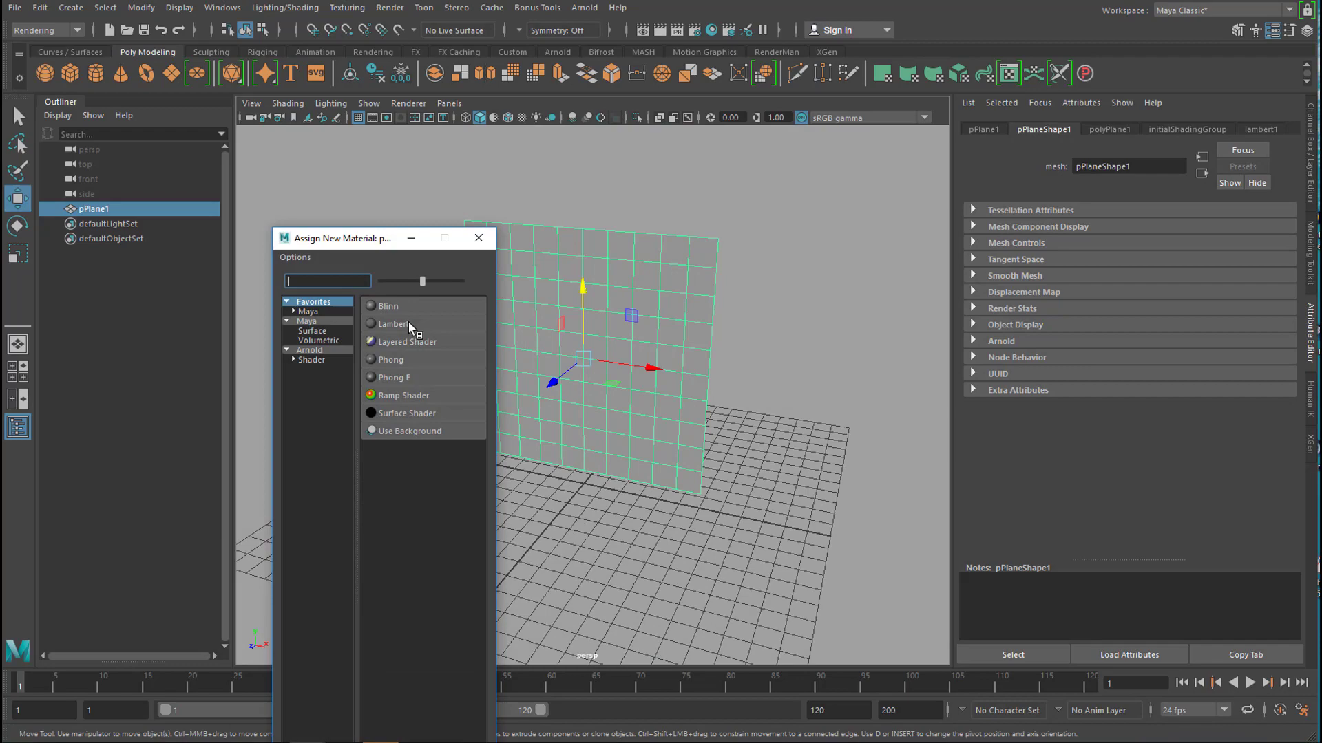
# Step: Assign an Arnold aiStandardSurface material to the plane with Specular Weight 0.146
pyautogui.click(325, 349)
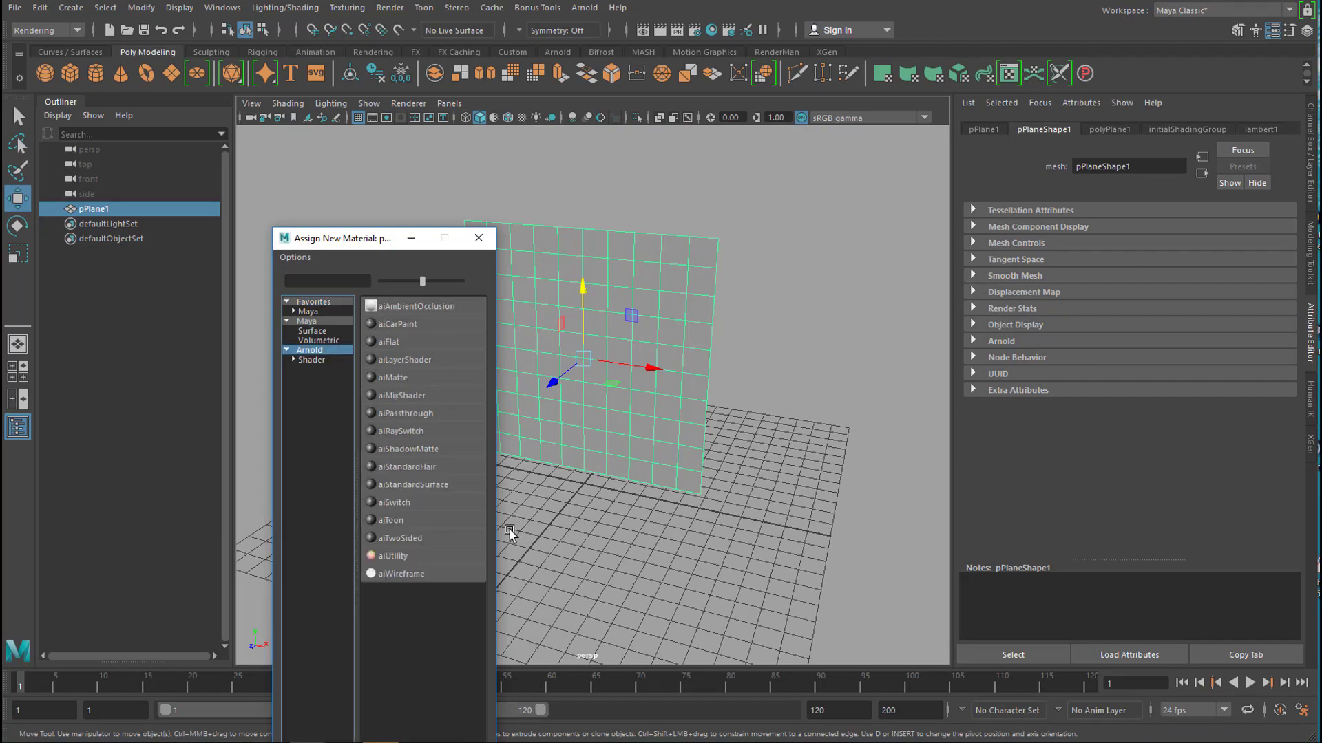
pyautogui.click(435, 484)
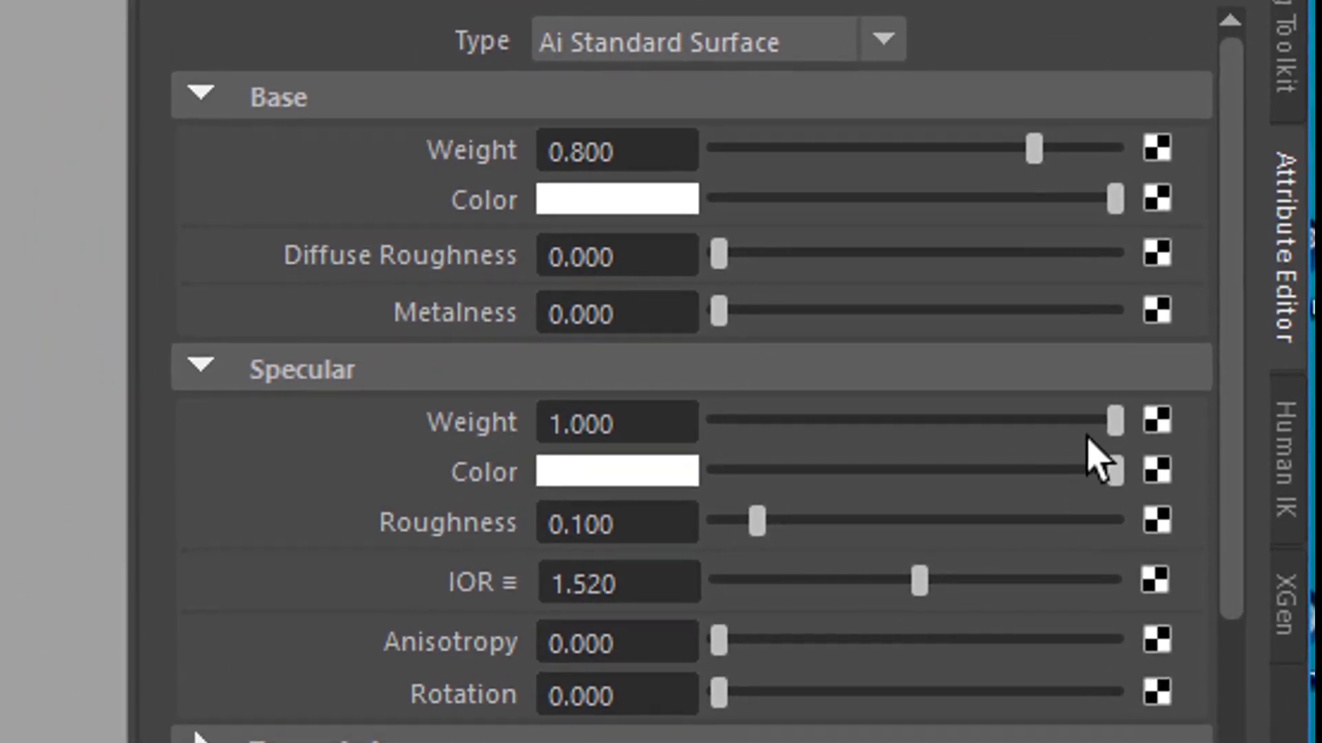
pyautogui.moveTo(1102, 430); pyautogui.dragTo(672, 481)
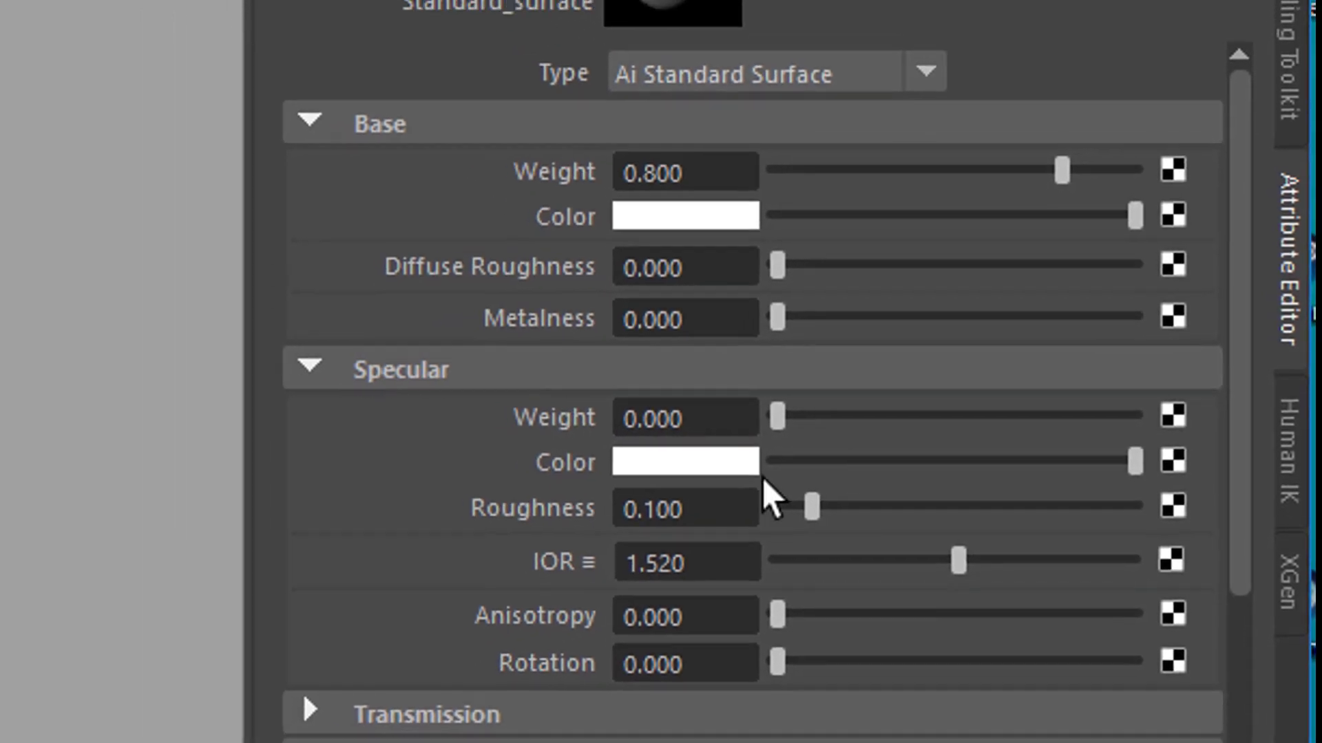
pyautogui.moveTo(800, 419); pyautogui.dragTo(851, 421)
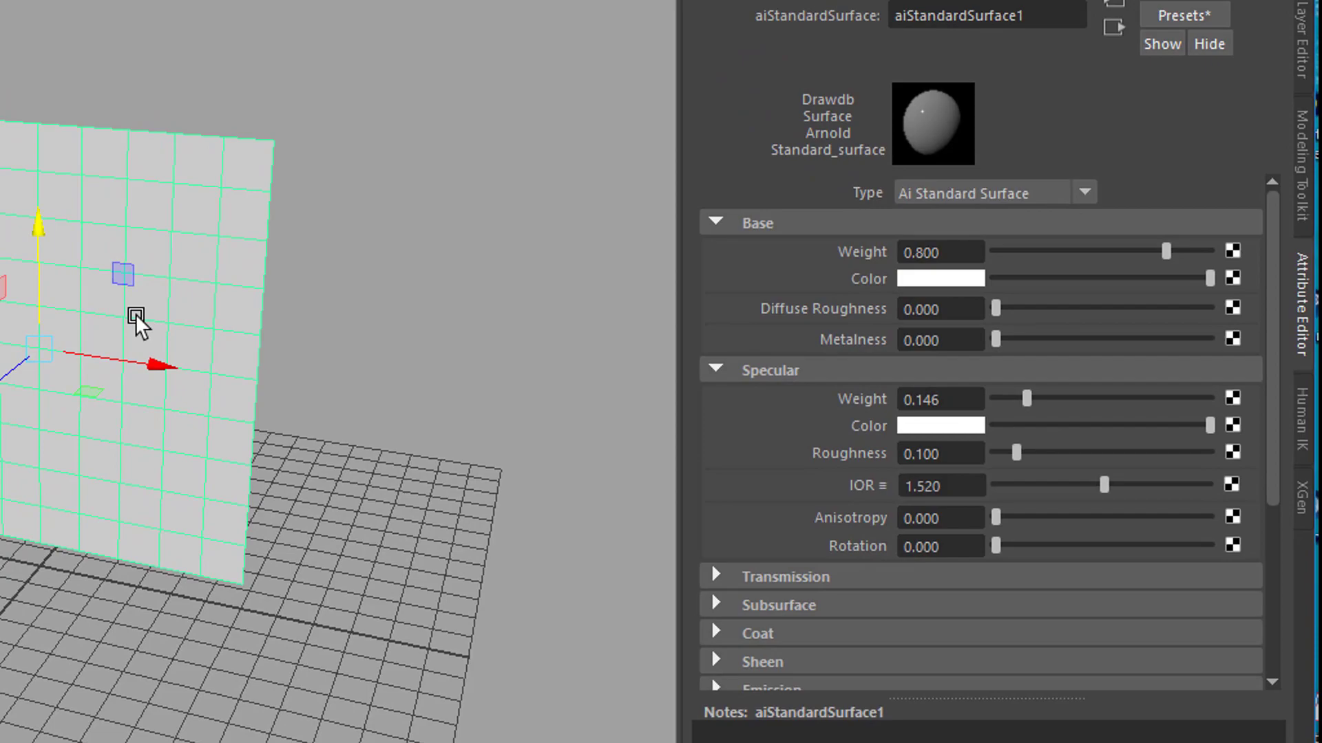
# Step: Switch the plane to vertex component mode
pyautogui.rightClick(231, 324)
pyautogui.moveTo(232, 329); pyautogui.dragTo(140, 328, button='right')
pyautogui.moveTo(445, 340); pyautogui.dragTo(444, 337, button='right')
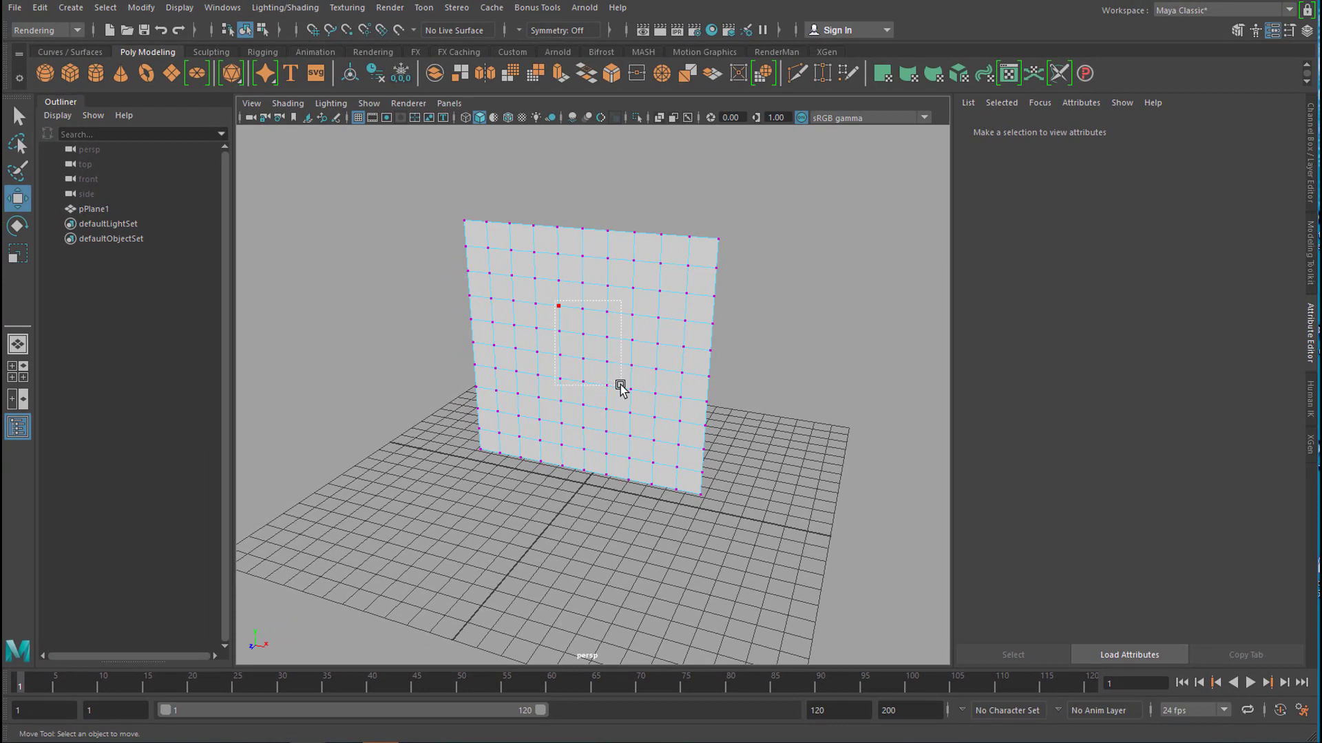
# Step: Soft-select the plane's centre vertices and push them out along Z into a bulge
pyautogui.moveTo(621, 388); pyautogui.dragTo(621, 388)
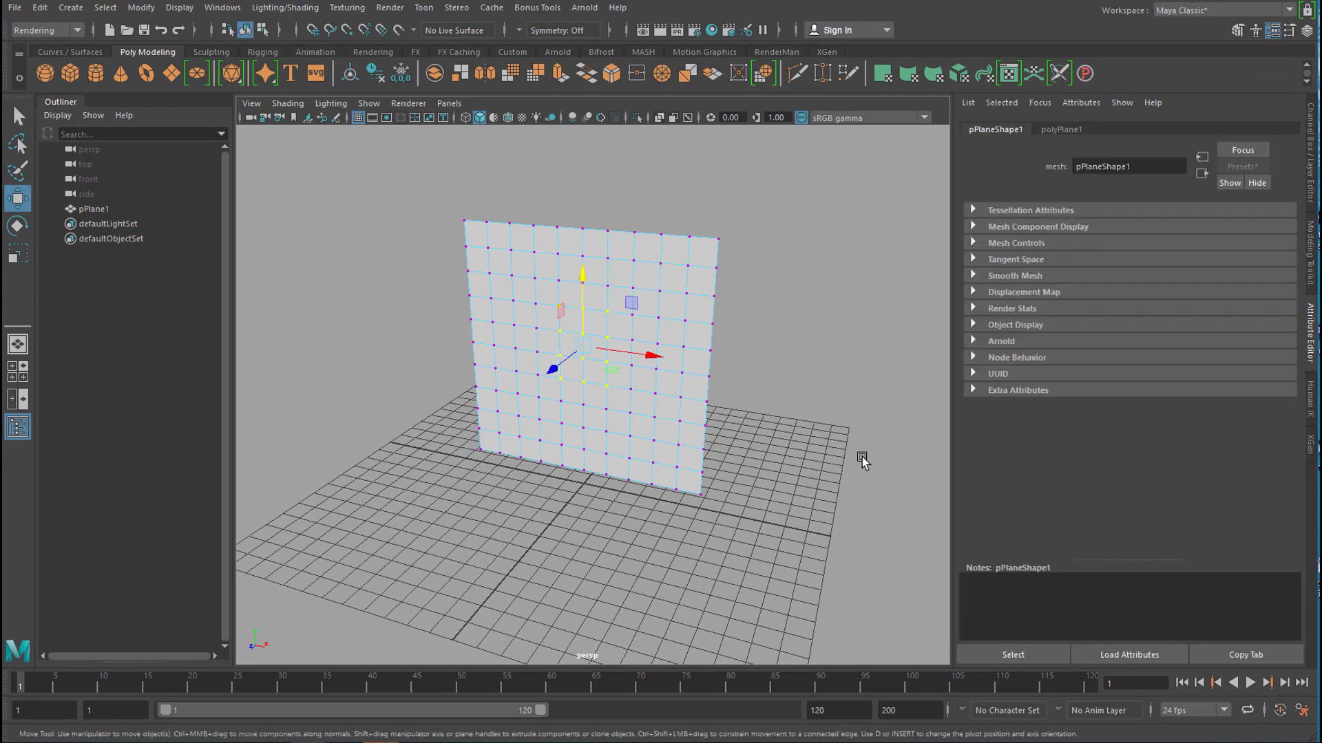
pyautogui.press('b')
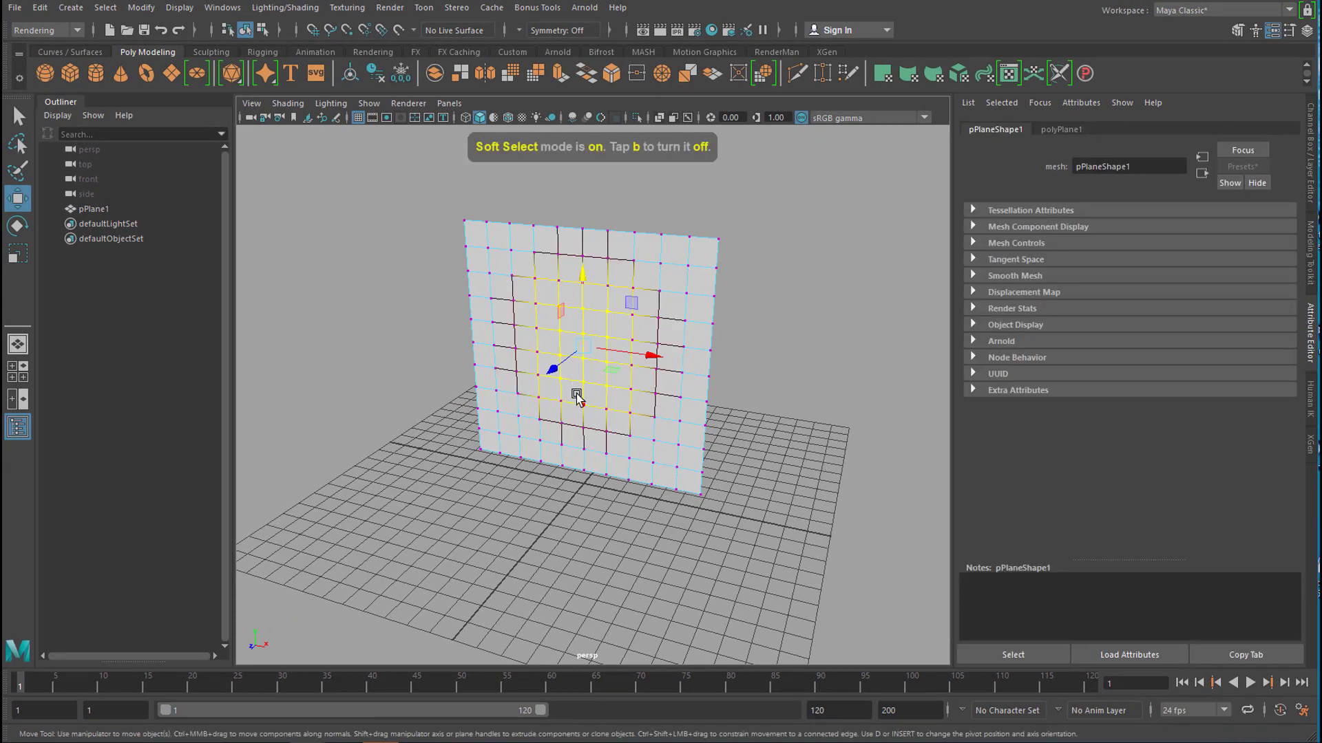
pyautogui.moveTo(553, 373); pyautogui.dragTo(556, 386)
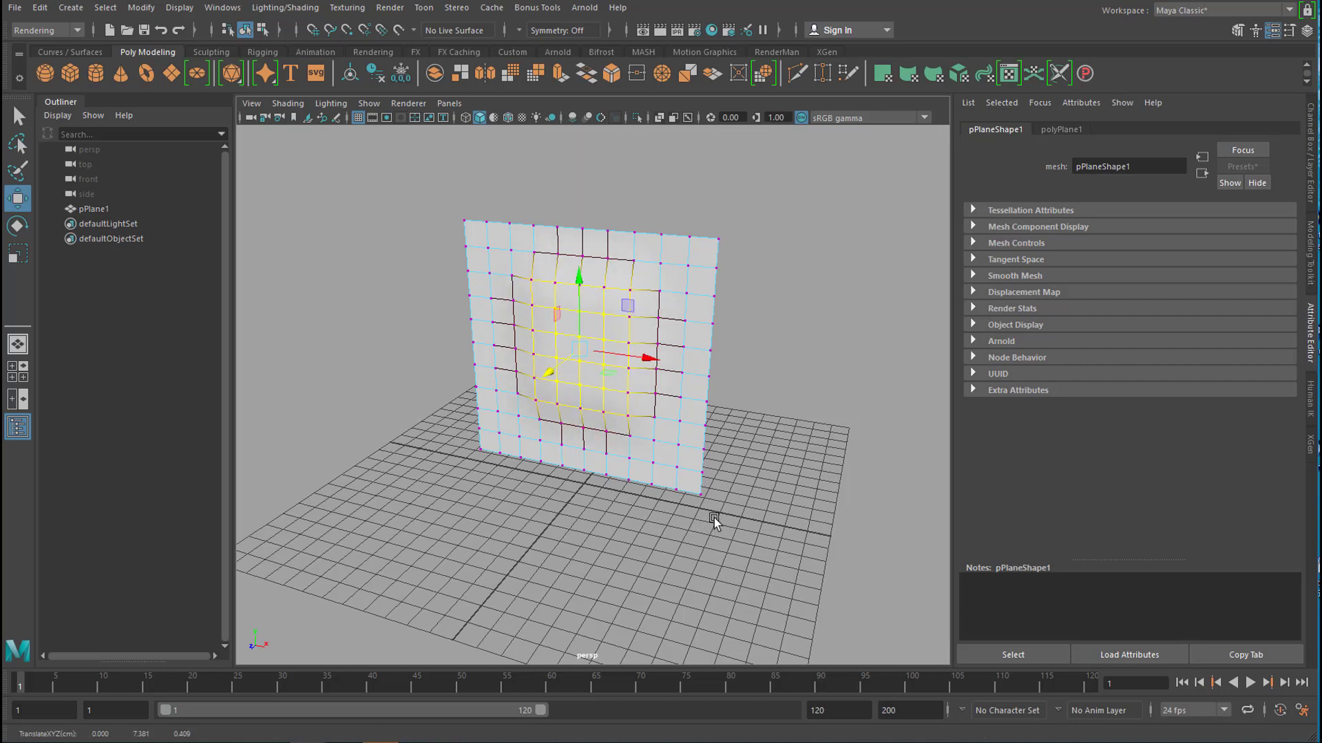
# Step: Return to object mode and assign an aiStandardSurface material to the whole plane
pyautogui.moveTo(666, 354); pyautogui.dragTo(715, 339, button='right')
pyautogui.moveTo(776, 444)
pyautogui.keyDown('alt'); pyautogui.mouseDown()
pyautogui.moveTo(820, 434)
pyautogui.moveTo(732, 443)
pyautogui.moveTo(777, 448)
pyautogui.mouseUp(); pyautogui.keyUp('alt')
pyautogui.moveTo(605, 340); pyautogui.dragTo(747, 605, button='right')
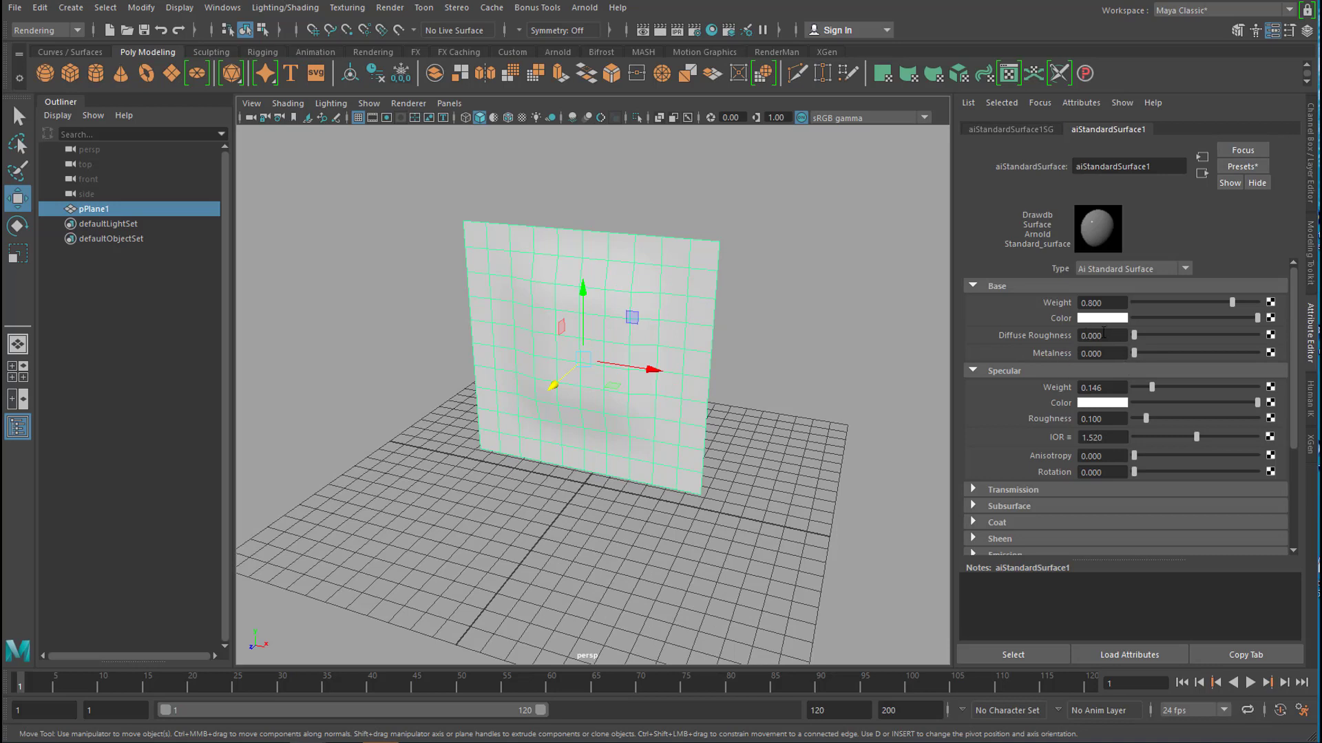
# Step: Create an Arnold aiImage texture node from the Create Render Node window to drive Base Color
pyautogui.click(1270, 318)
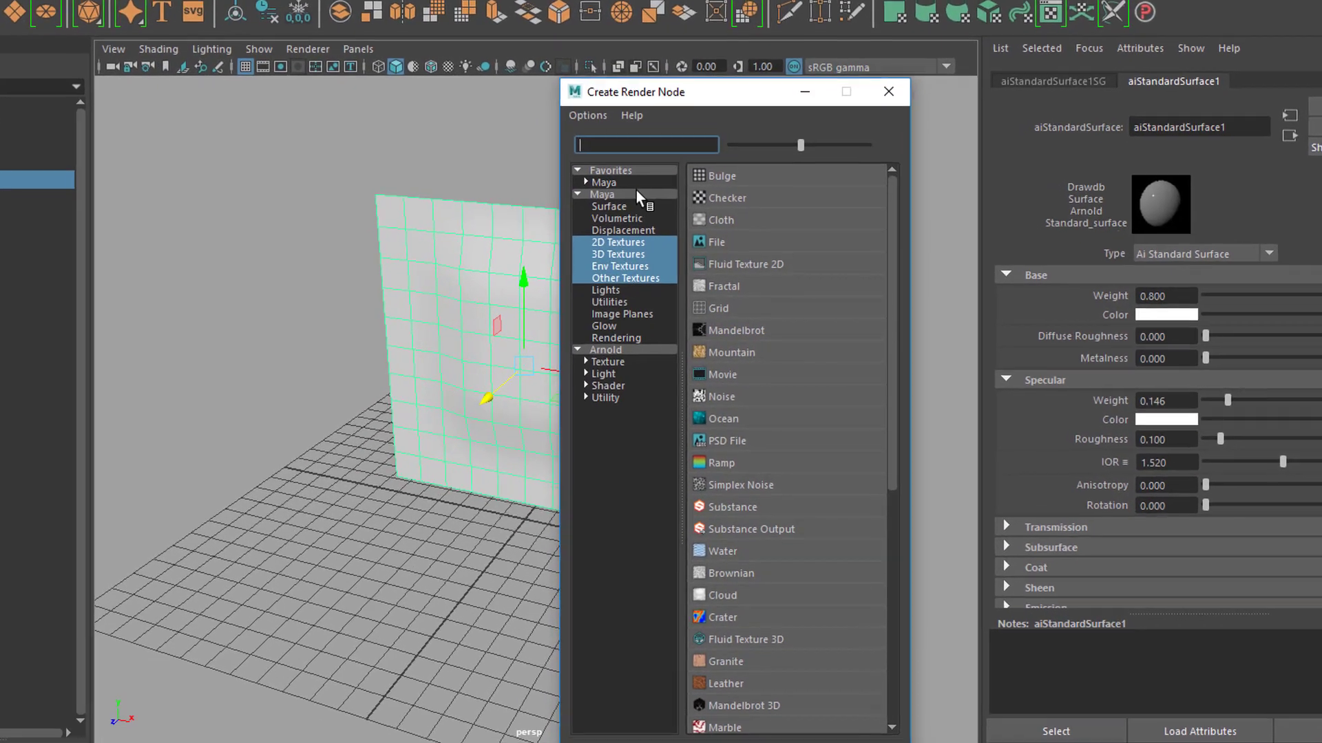
pyautogui.click(623, 207)
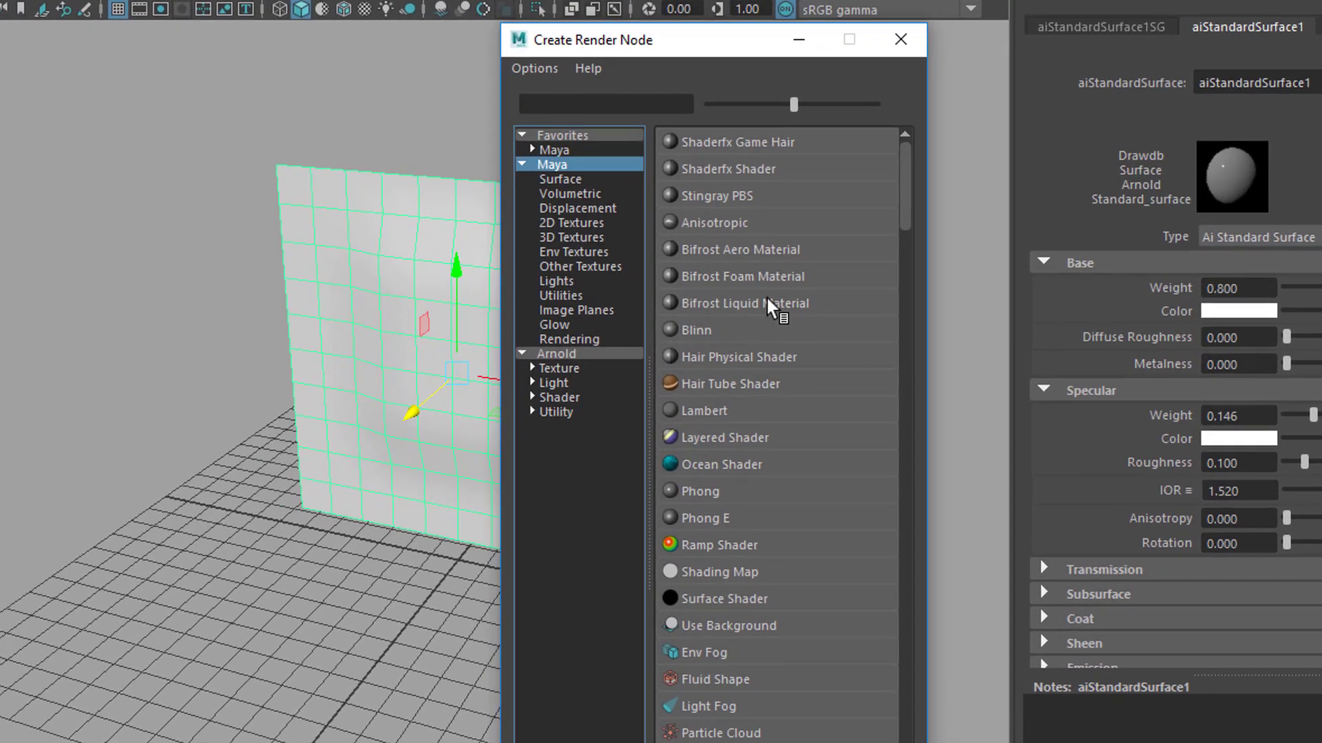
pyautogui.click(568, 217)
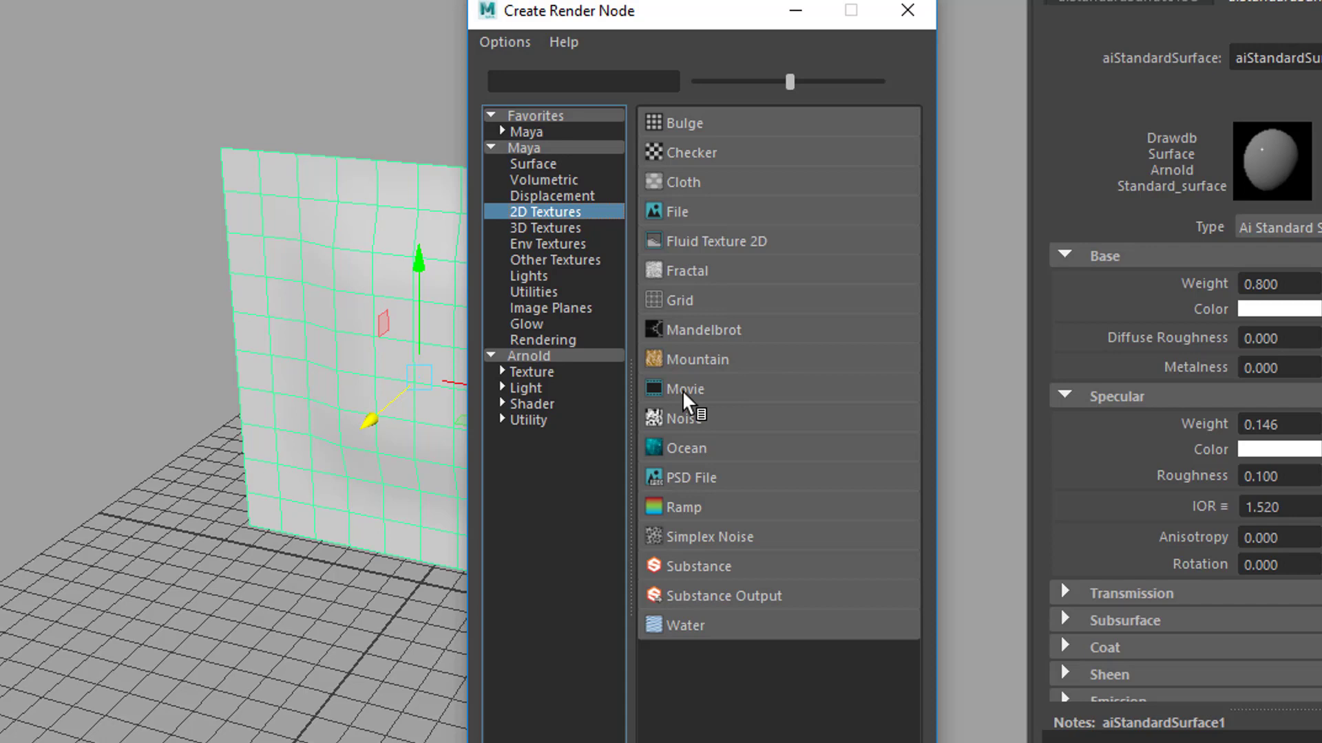
pyautogui.click(540, 371)
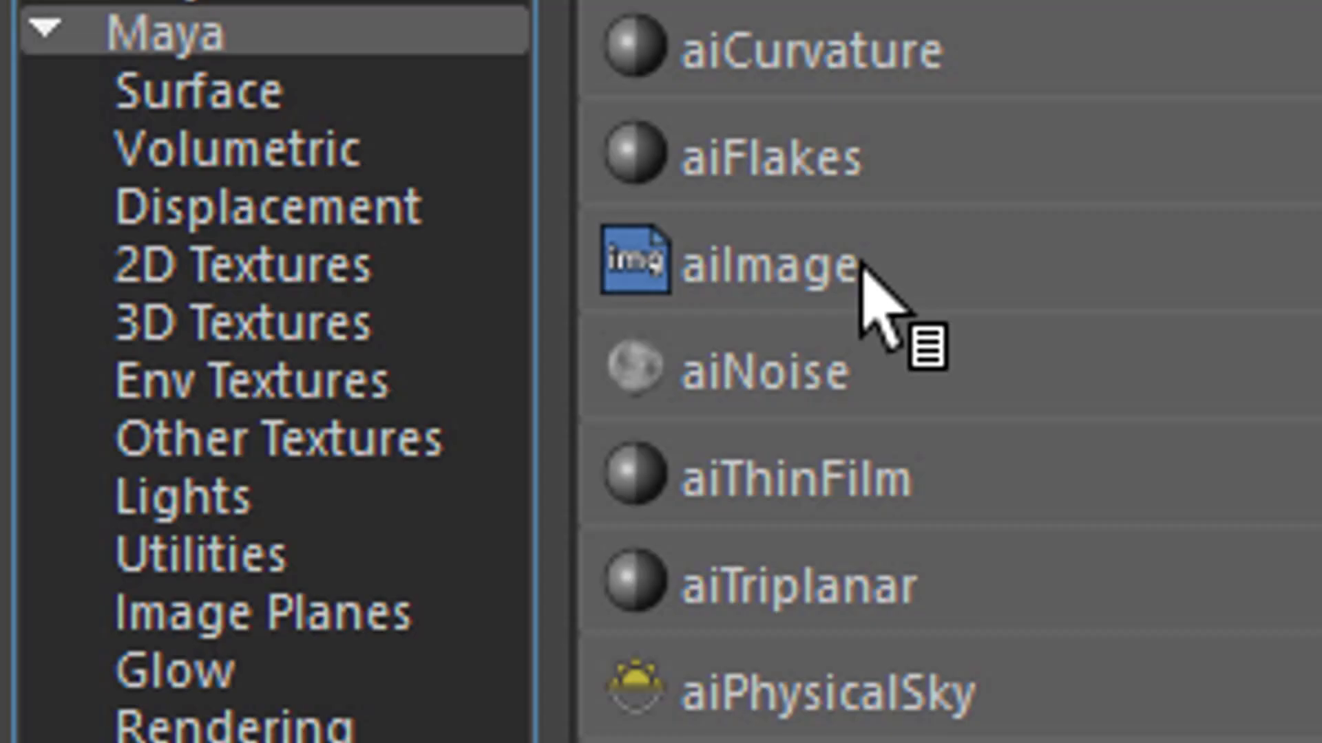
pyautogui.click(860, 265)
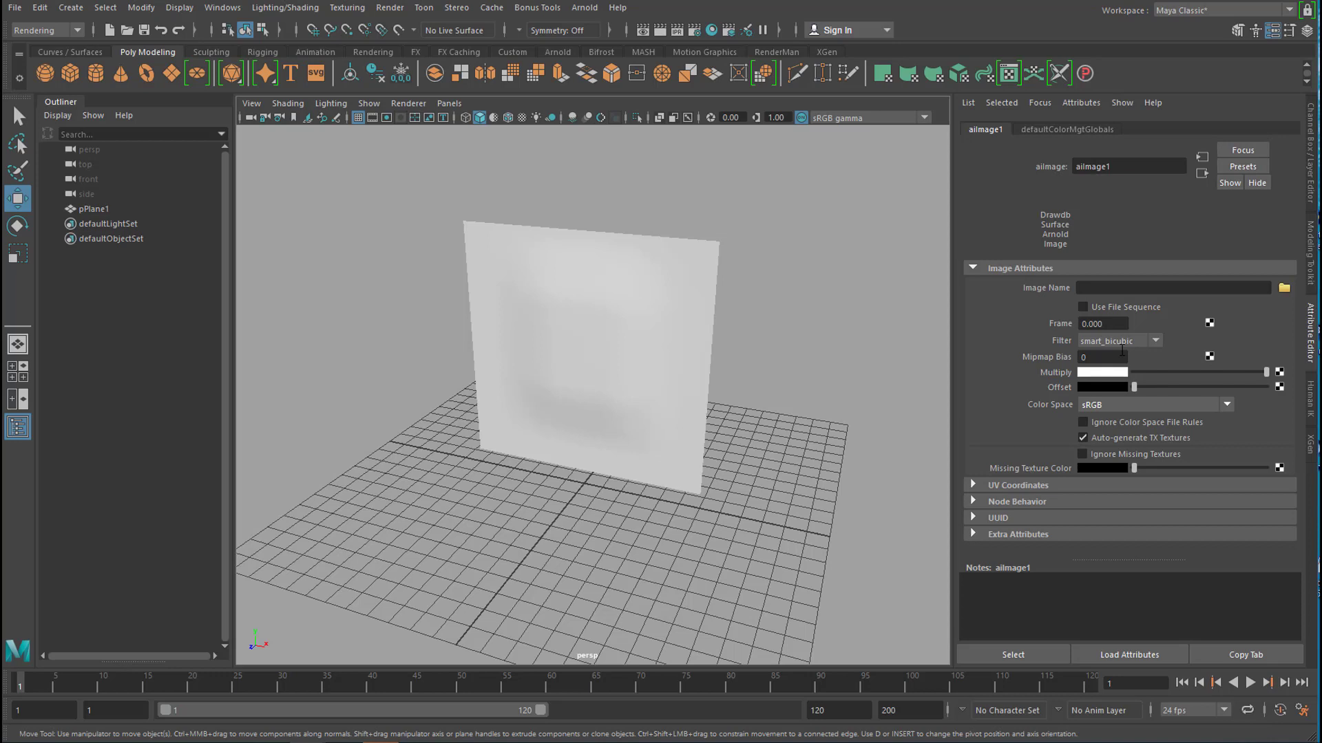
# Step: Set aiImage1's Image Name to blobbyYellow.0001.png from the file browser
pyautogui.click(1285, 289)
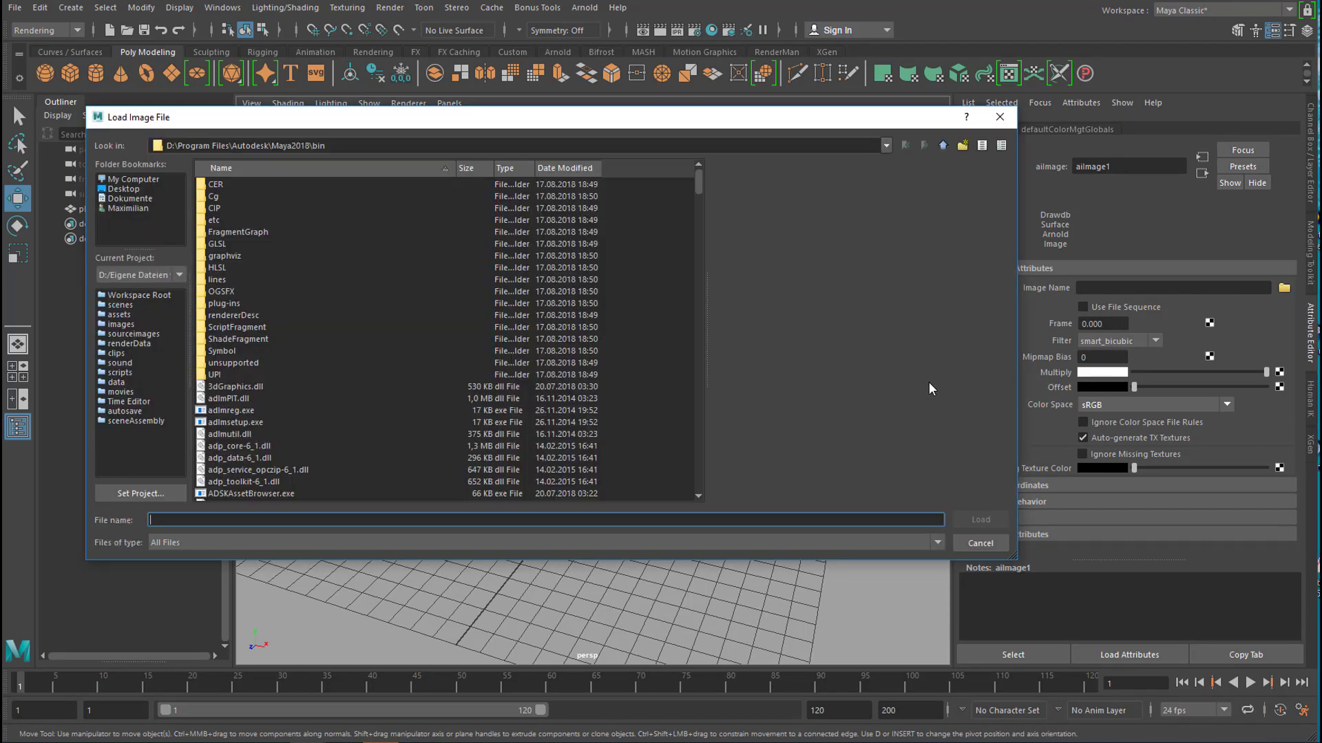
pyautogui.scroll(-5, 630, 415)
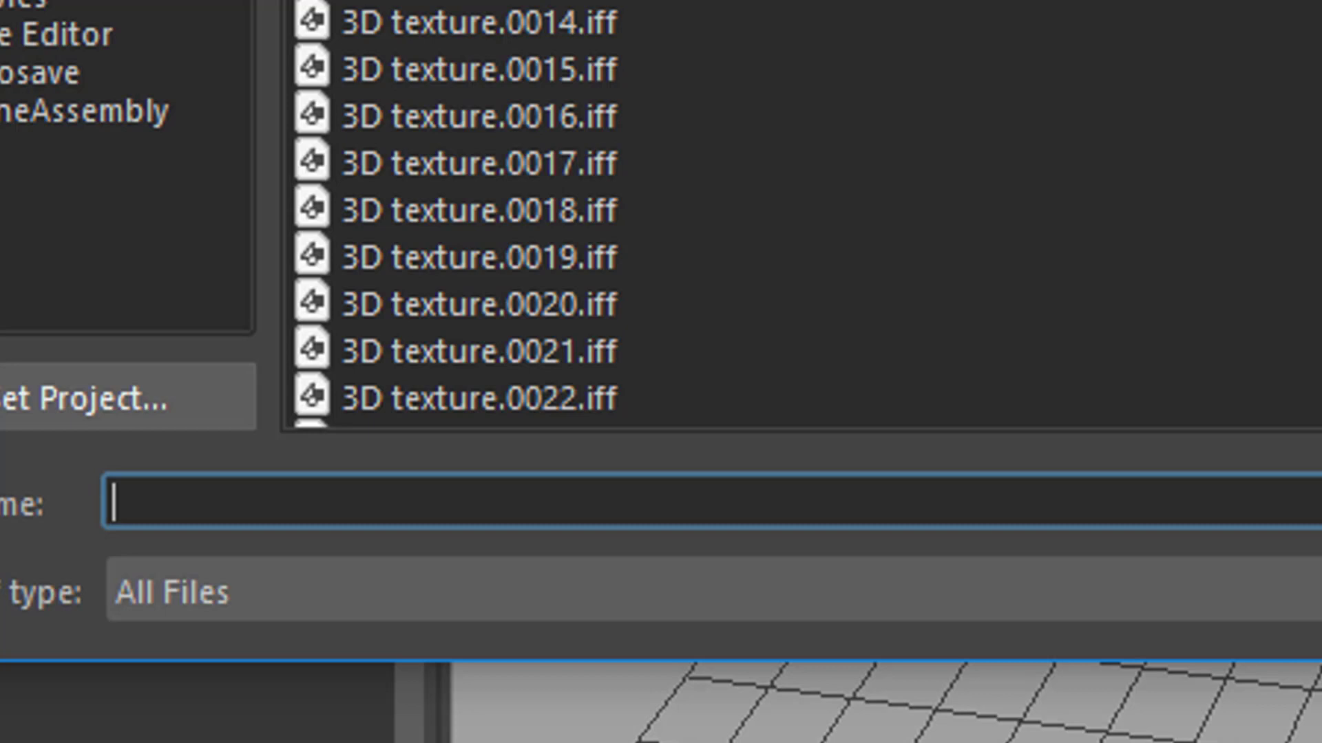
pyautogui.write('blobb')
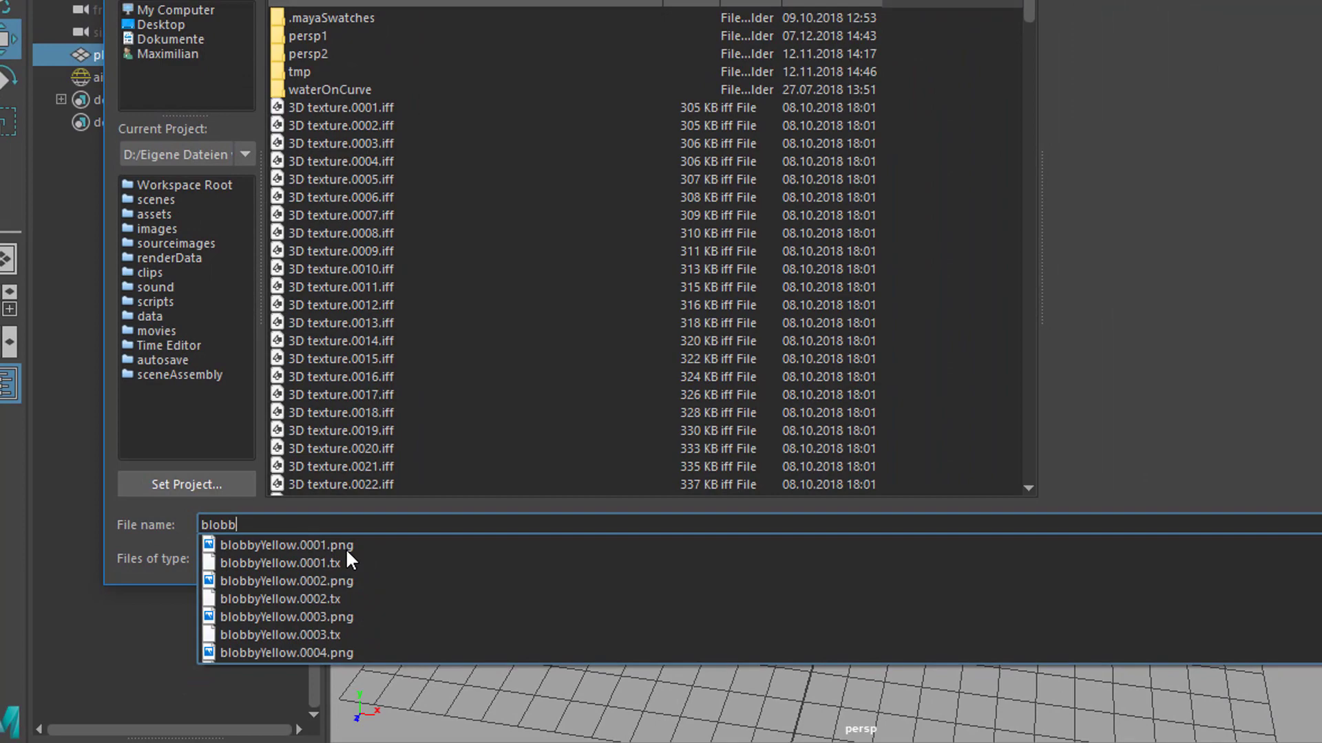
pyautogui.click(344, 547)
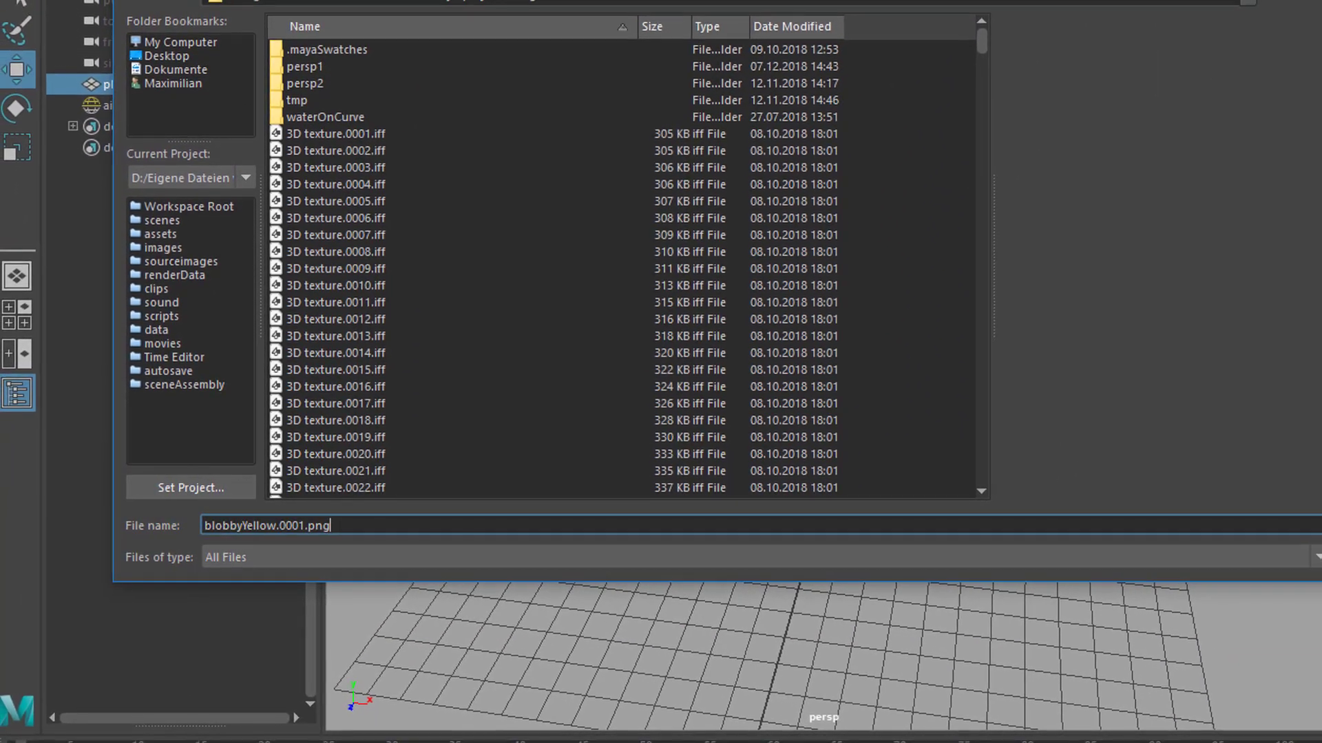
pyautogui.press('Return')
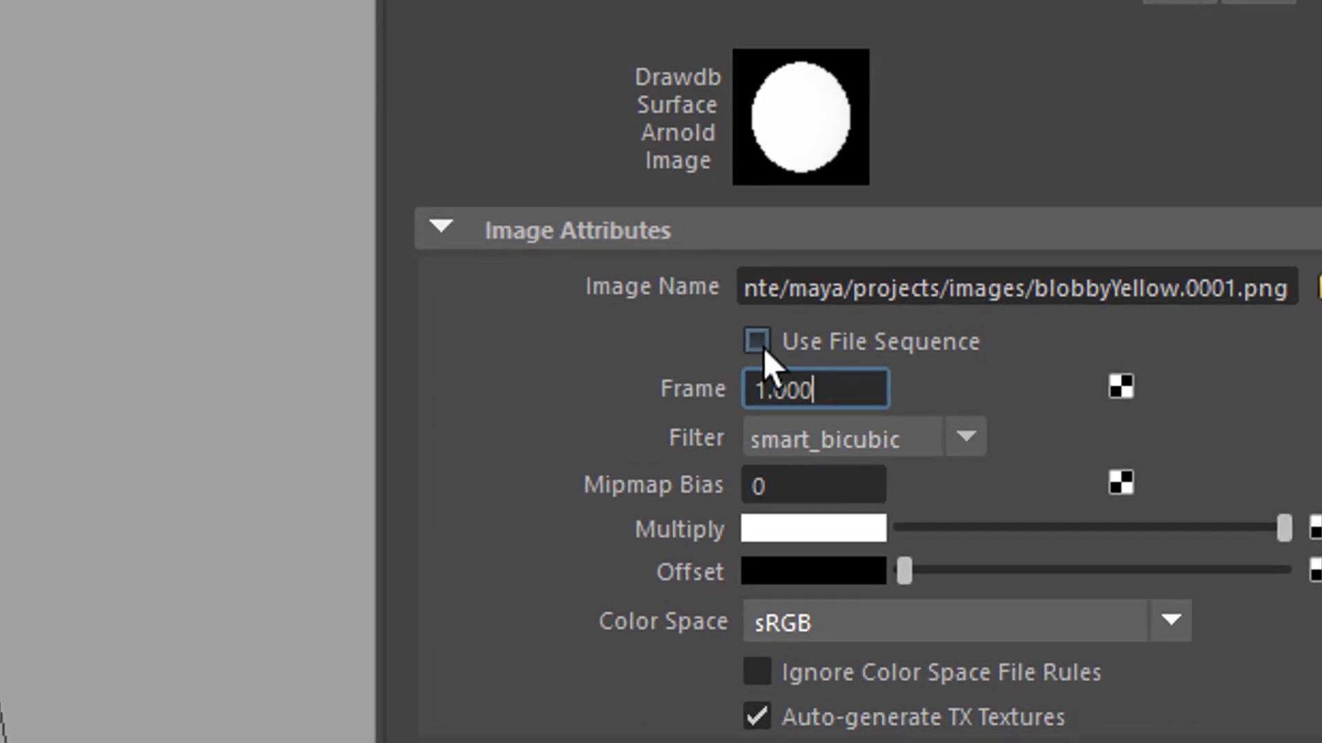
# Step: Enable Use File Sequence on aiImage1 and step forward frame by frame to verify the blobbyYellow sequence
pyautogui.click(730, 350)
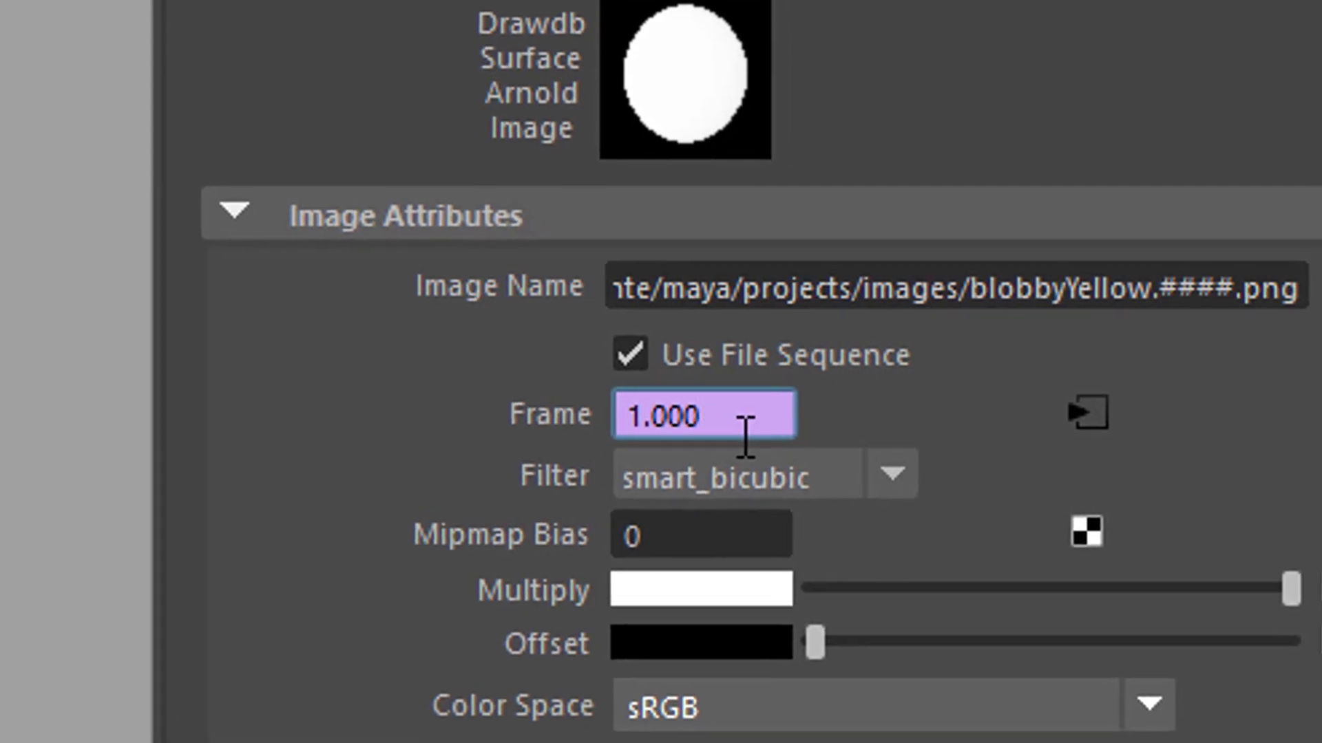
pyautogui.click(740, 437)
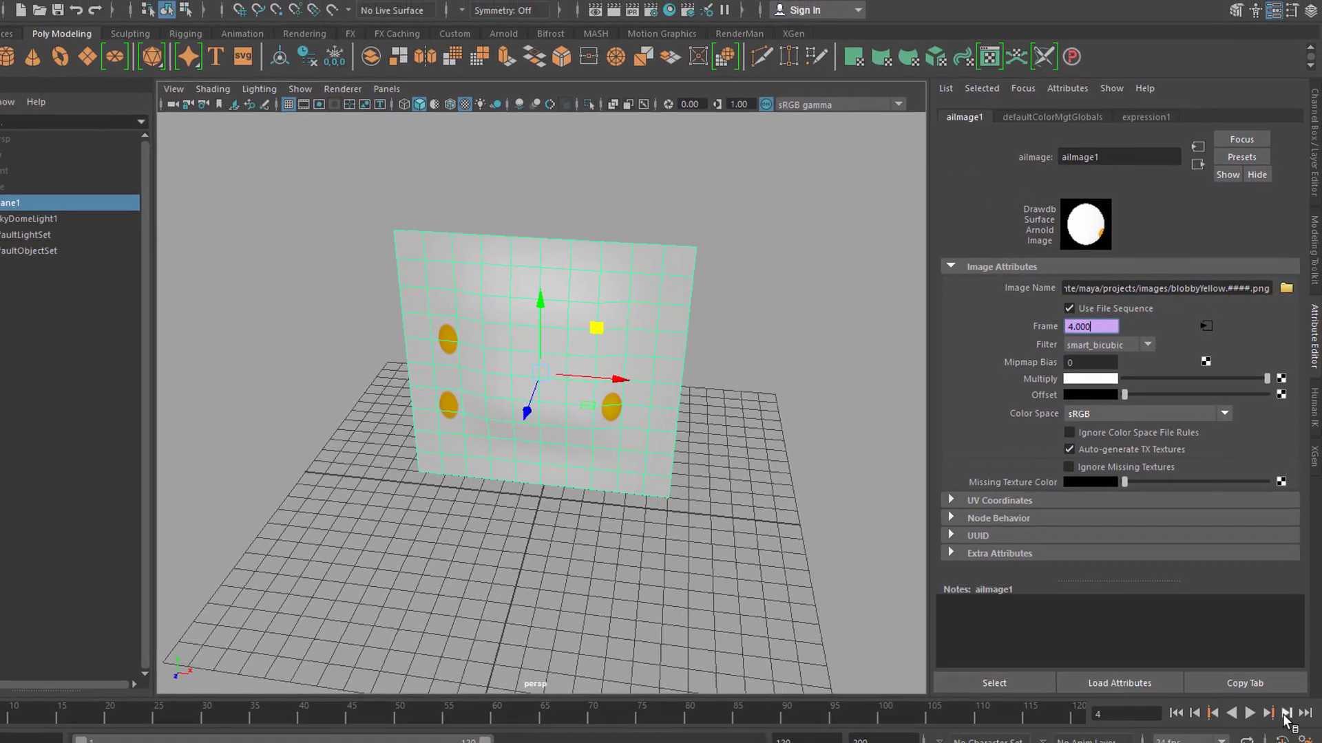
pyautogui.click(1285, 691)
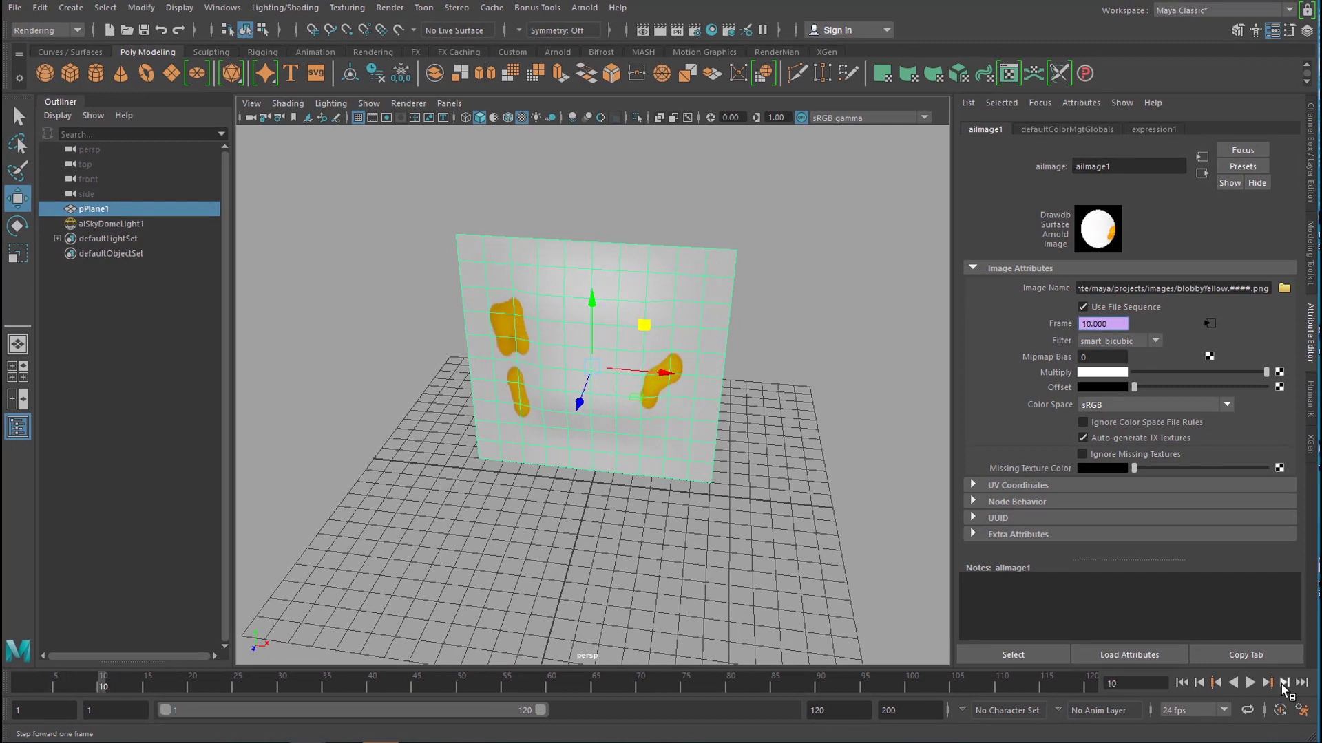
pyautogui.click(1285, 682)
pyautogui.click(1284, 682)
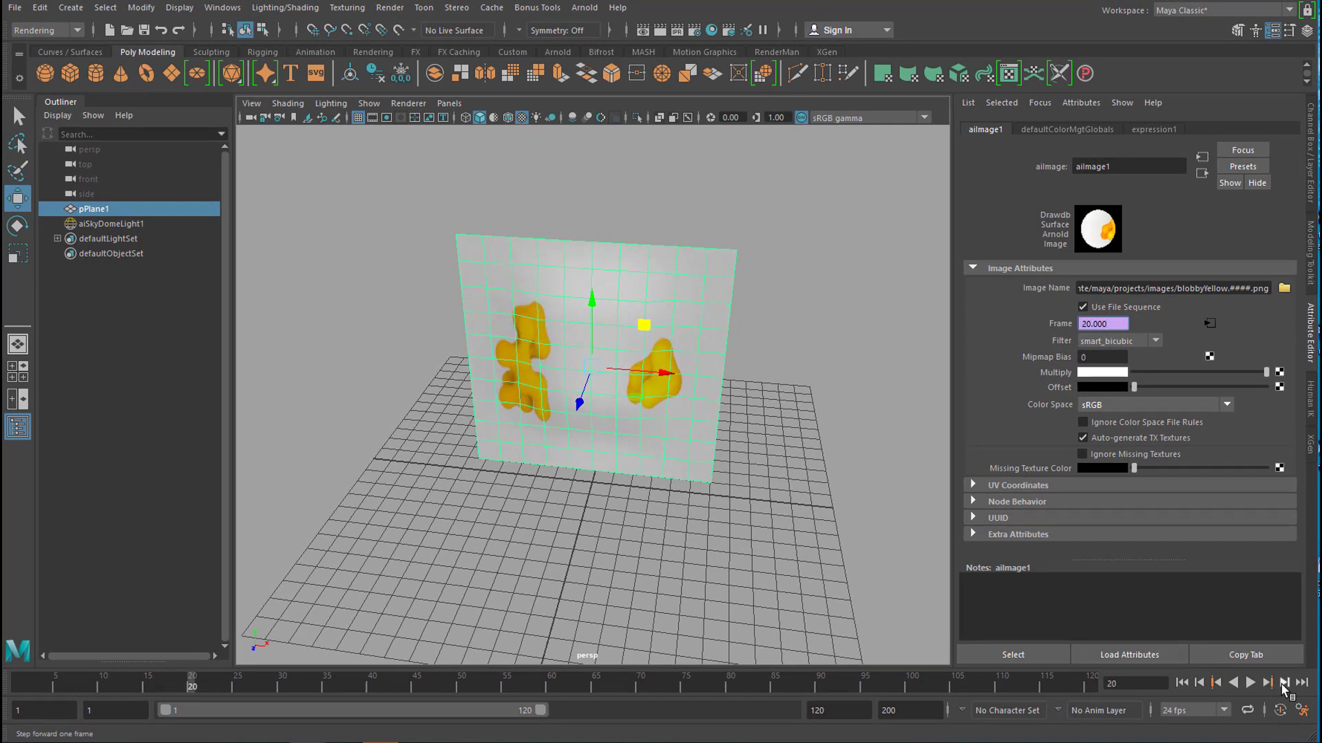
pyautogui.click(1284, 682)
pyautogui.click(1285, 682)
pyautogui.click(1285, 682)
pyautogui.click(1284, 682)
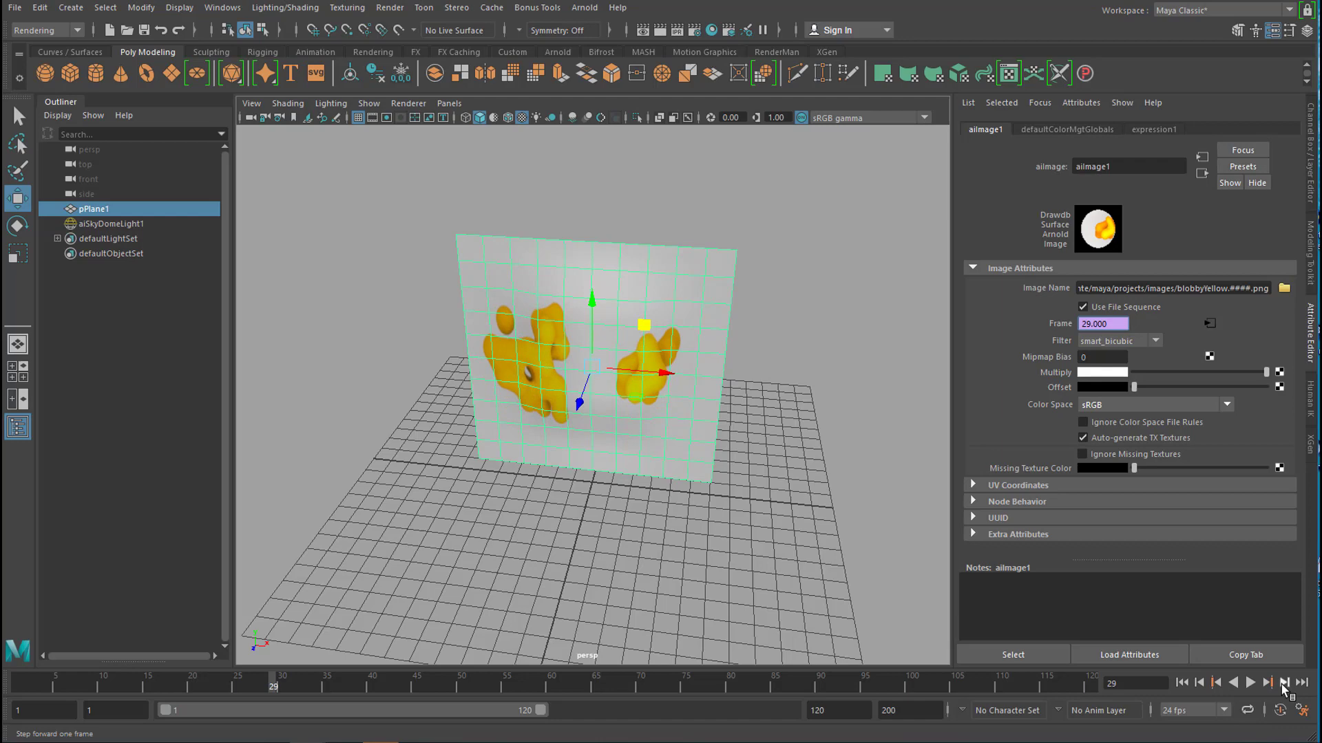
pyautogui.click(1285, 682)
pyautogui.click(1284, 682)
pyautogui.click(1285, 682)
pyautogui.click(1284, 682)
pyautogui.click(1285, 682)
pyautogui.click(1284, 682)
pyautogui.click(1285, 682)
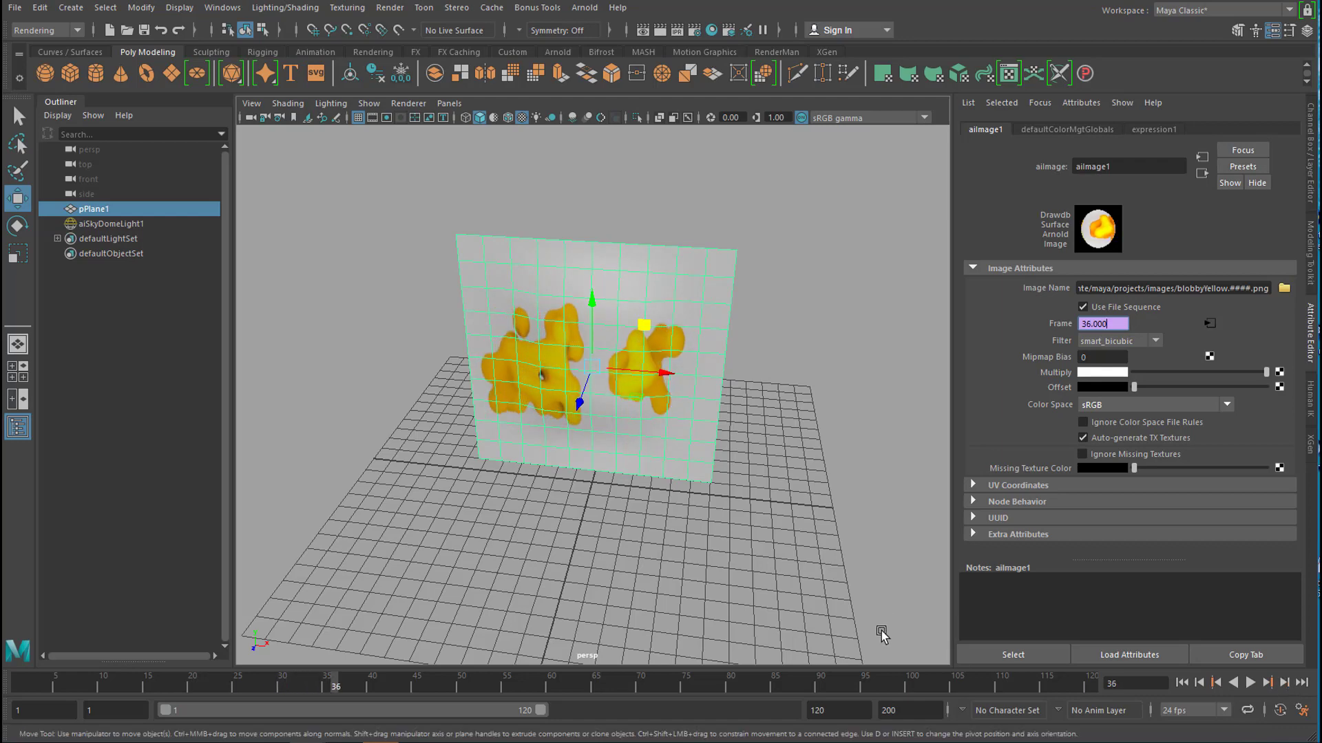
pyautogui.moveTo(760, 559)
pyautogui.keyDown('alt'); pyautogui.mouseDown()
pyautogui.moveTo(780, 539)
pyautogui.moveTo(763, 535)
pyautogui.mouseUp(); pyautogui.keyUp('alt')
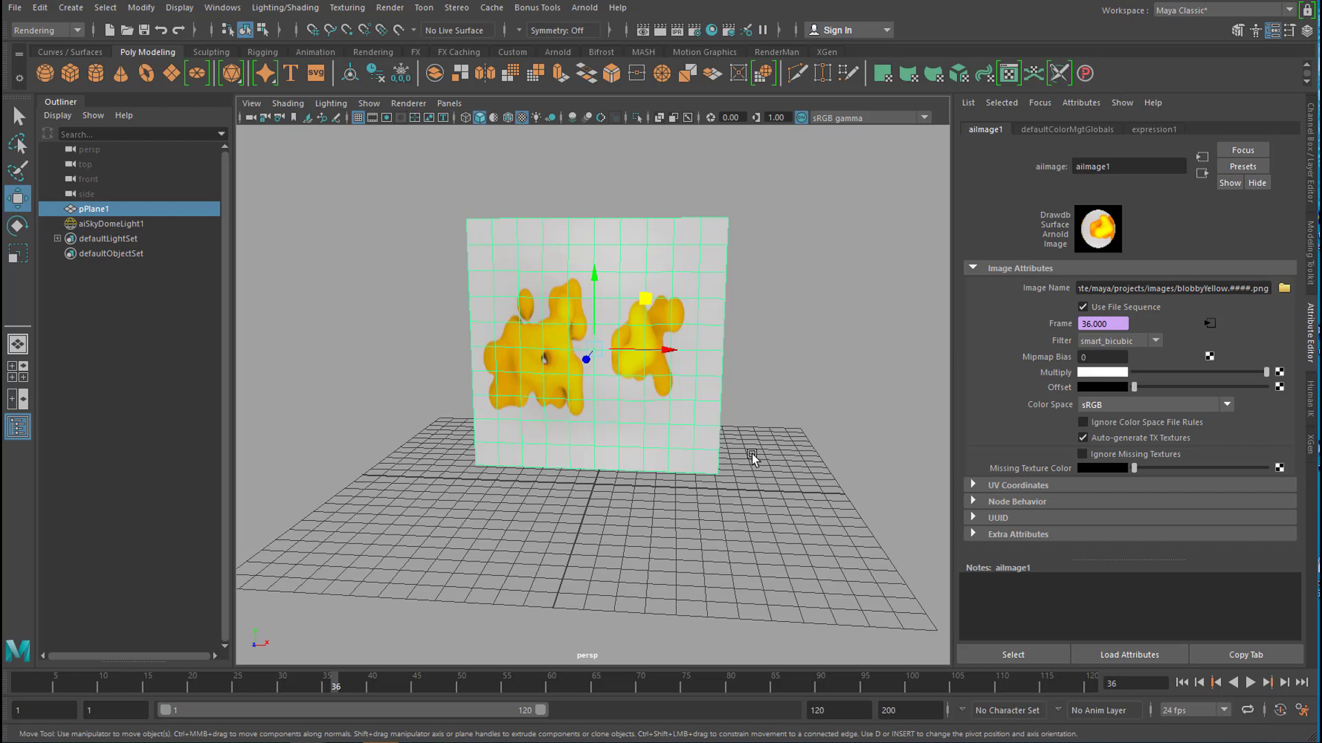
# Step: Scale pPlane1 to 16 in X and 9 in Y, then deselect it
pyautogui.click(94, 208)
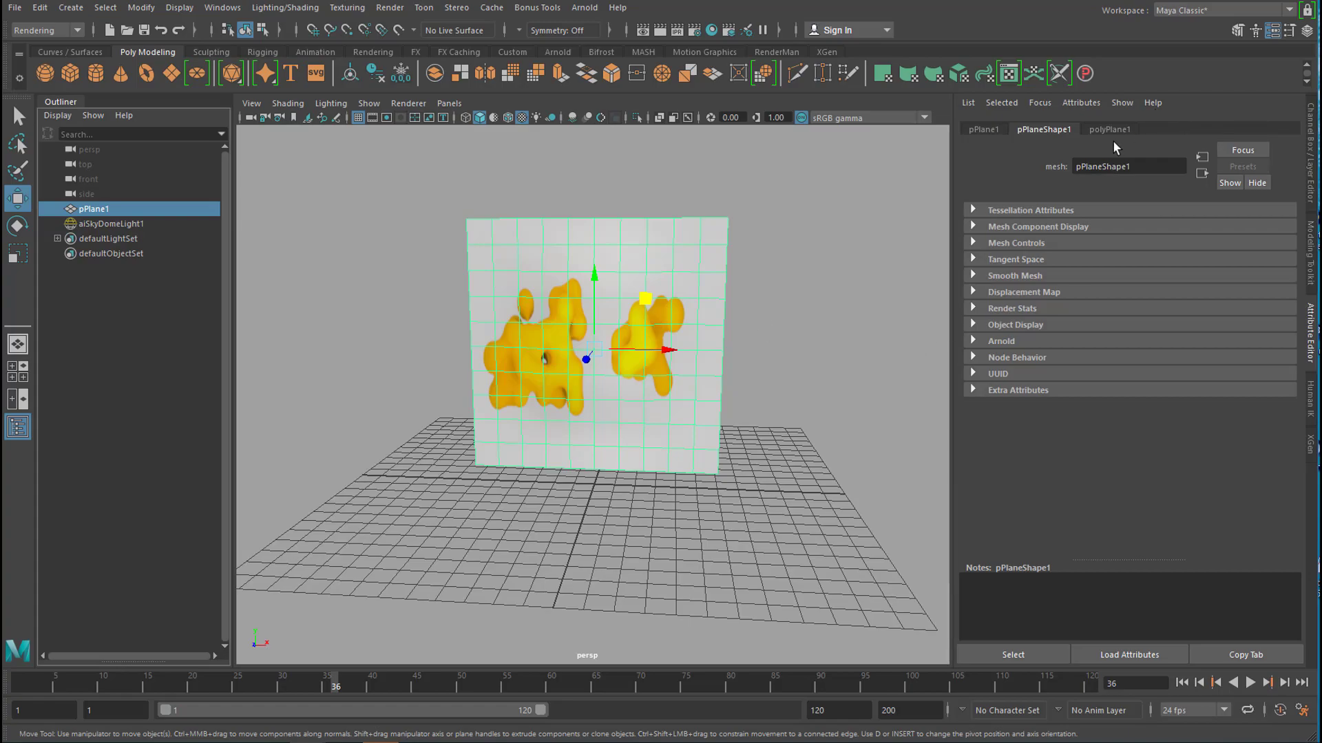
pyautogui.click(993, 129)
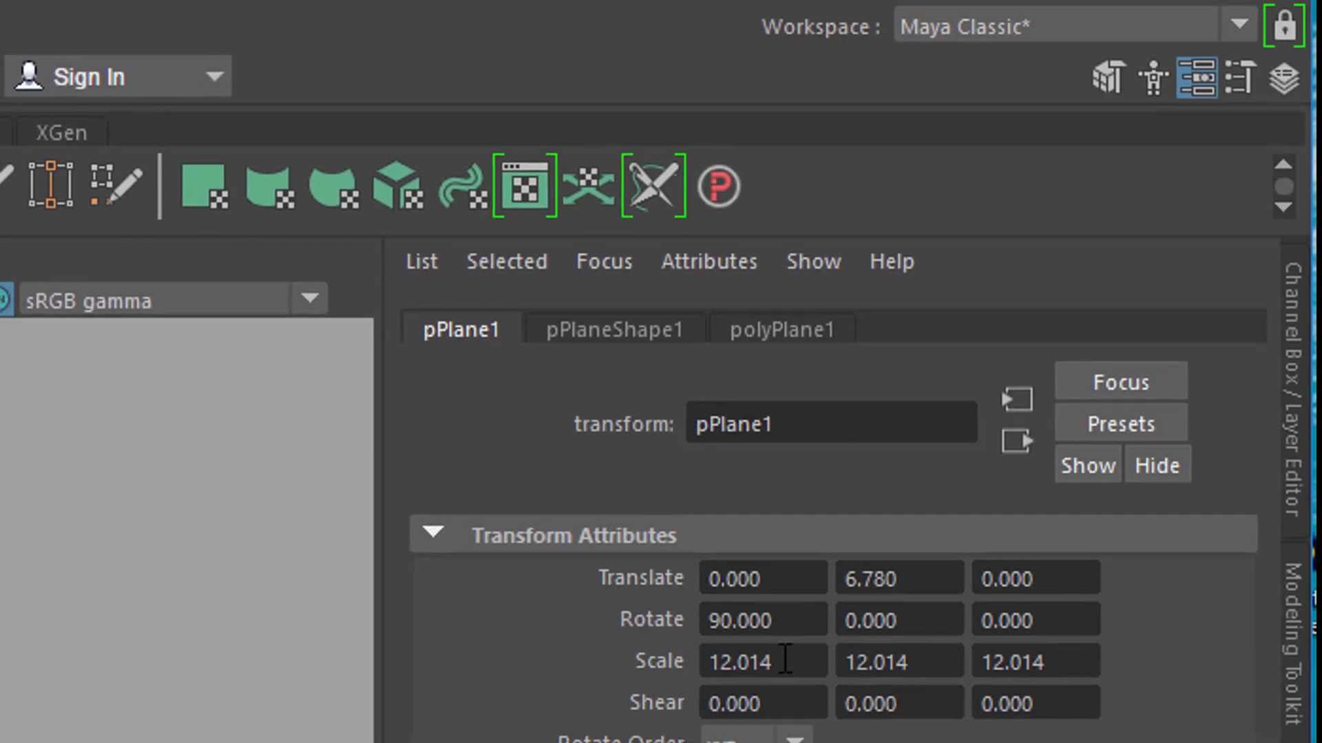
pyautogui.moveTo(793, 679); pyautogui.dragTo(690, 660)
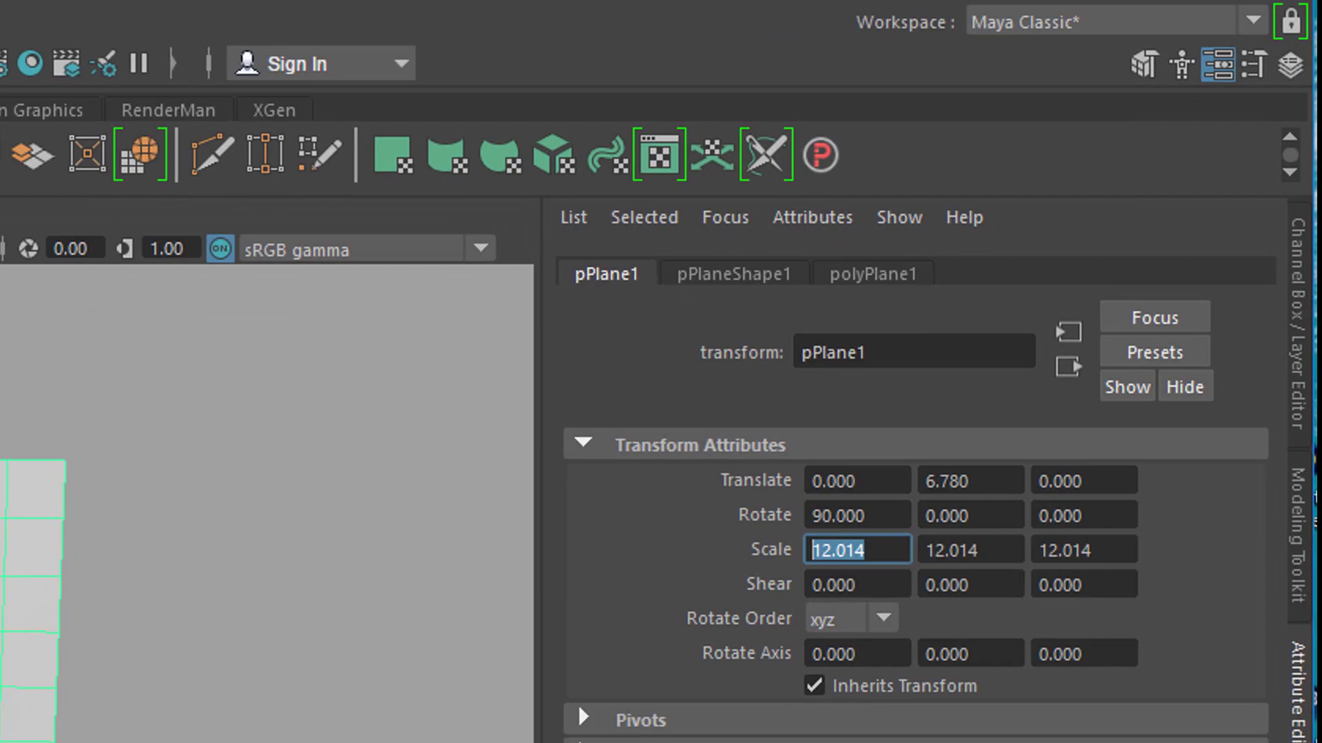
pyautogui.write('16')
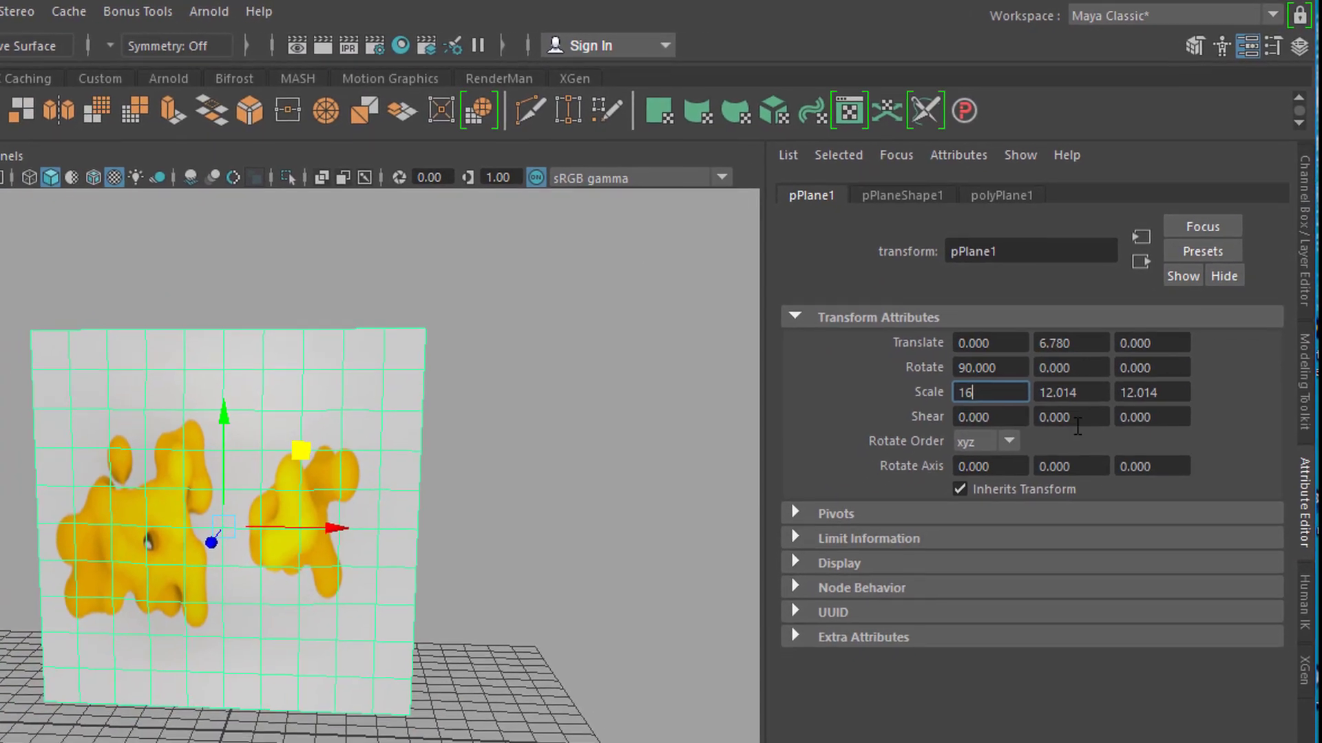
pyautogui.press('Return')
pyautogui.press('Tab')
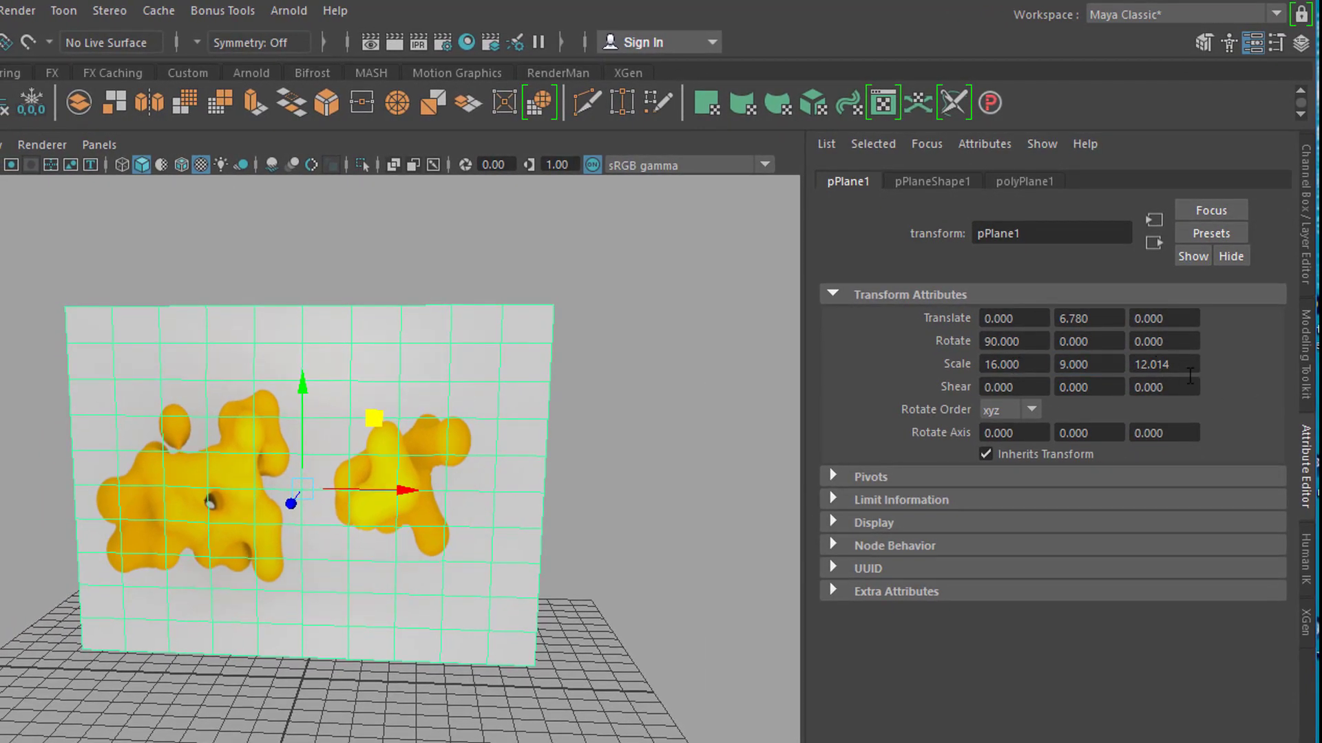
pyautogui.moveTo(521, 593)
pyautogui.keyDown('alt'); pyautogui.mouseDown()
pyautogui.moveTo(495, 717)
pyautogui.moveTo(555, 619)
pyautogui.moveTo(523, 589)
pyautogui.mouseUp(); pyautogui.keyUp('alt')
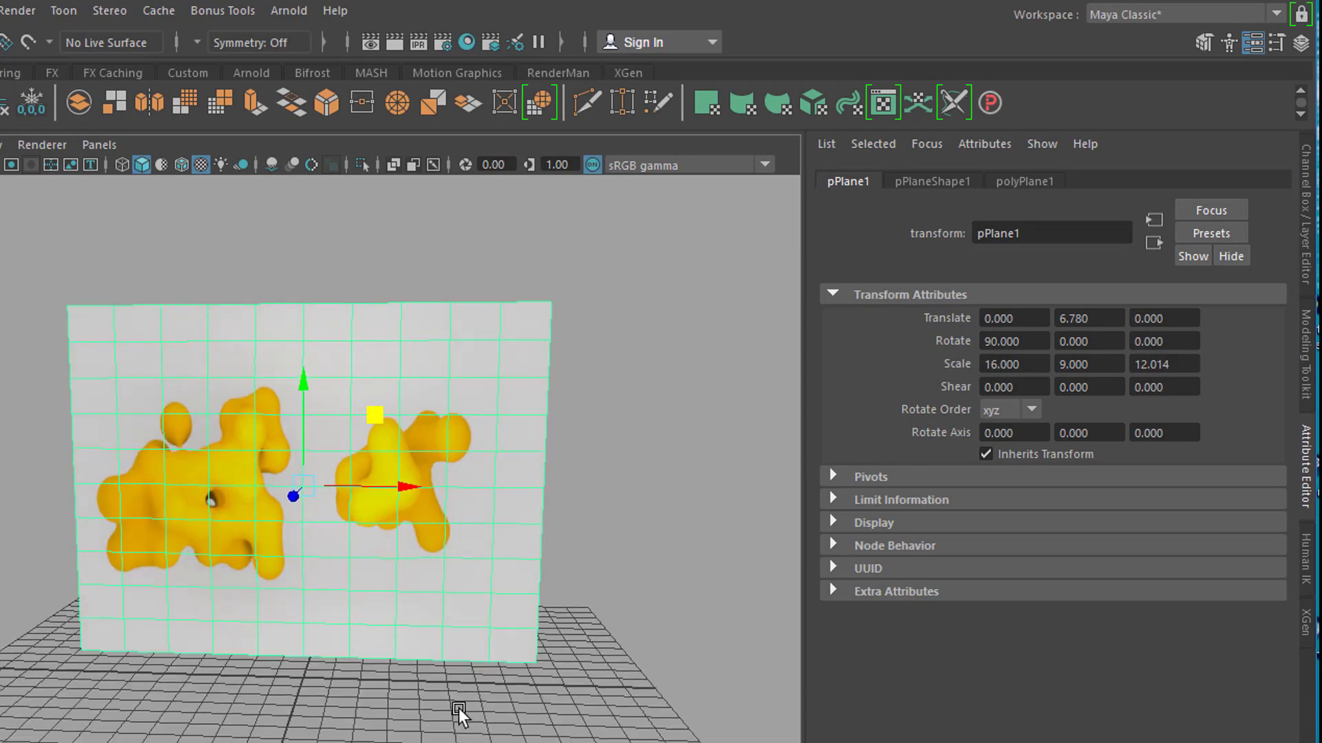
pyautogui.keyDown('alt'); pyautogui.moveTo(459, 715); pyautogui.dragTo(444, 719); pyautogui.keyUp('alt')
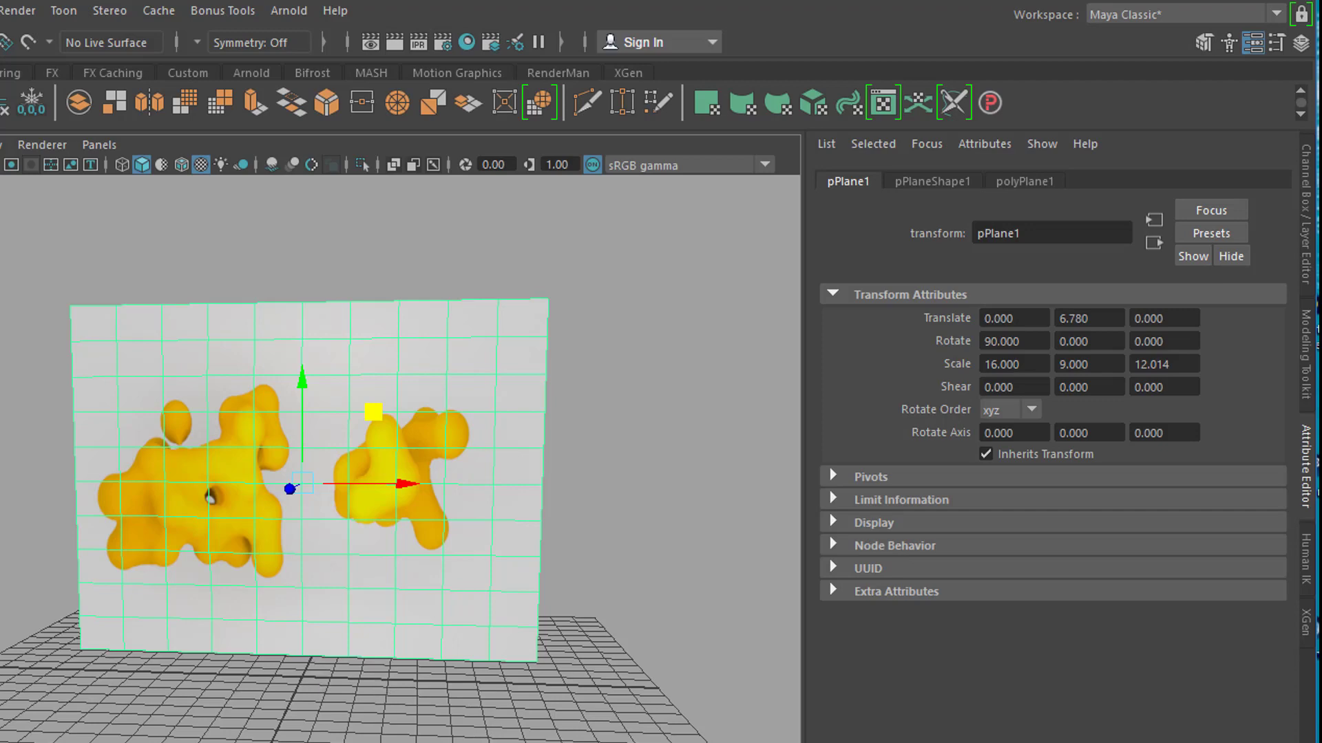
pyautogui.click(444, 719)
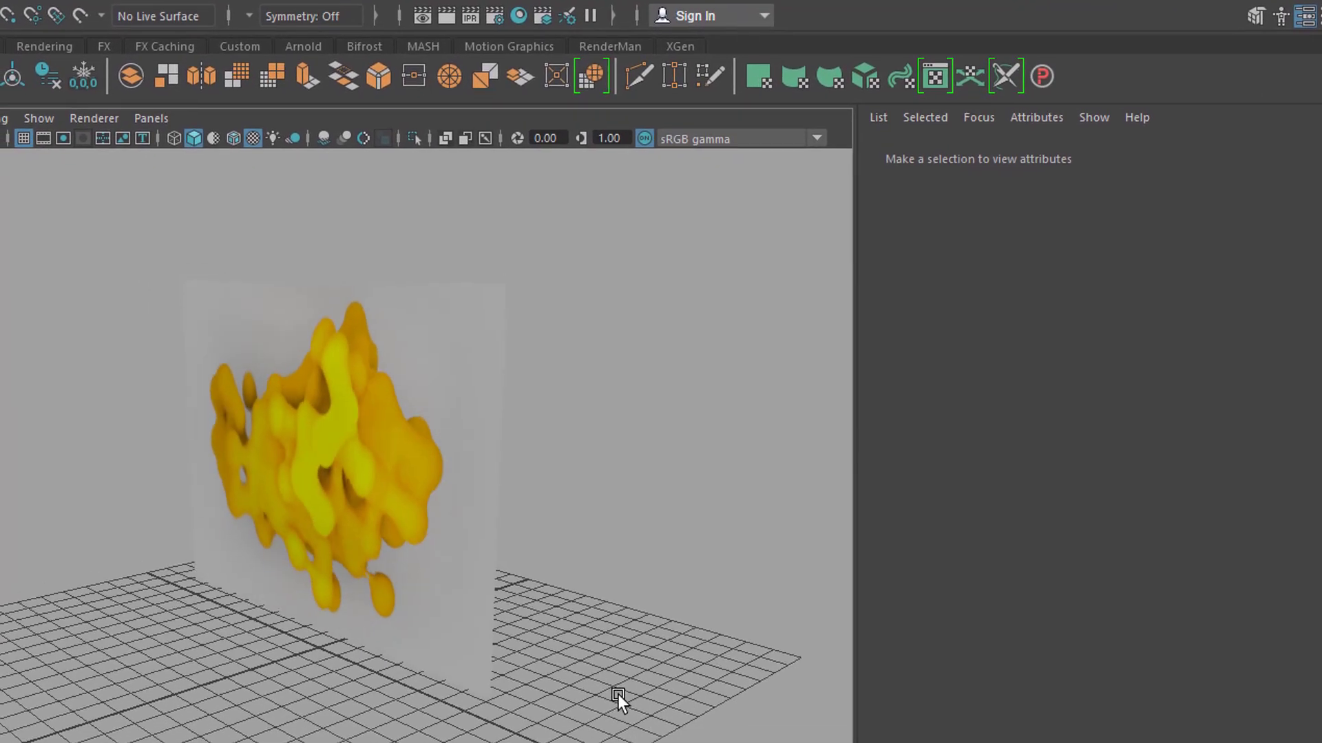
# Step: Orbit the camera around the plane and bring up its aiStandardSurface1 material attributes
pyautogui.keyDown('alt'); pyautogui.moveTo(853, 687); pyautogui.dragTo(579, 644); pyautogui.keyUp('alt')
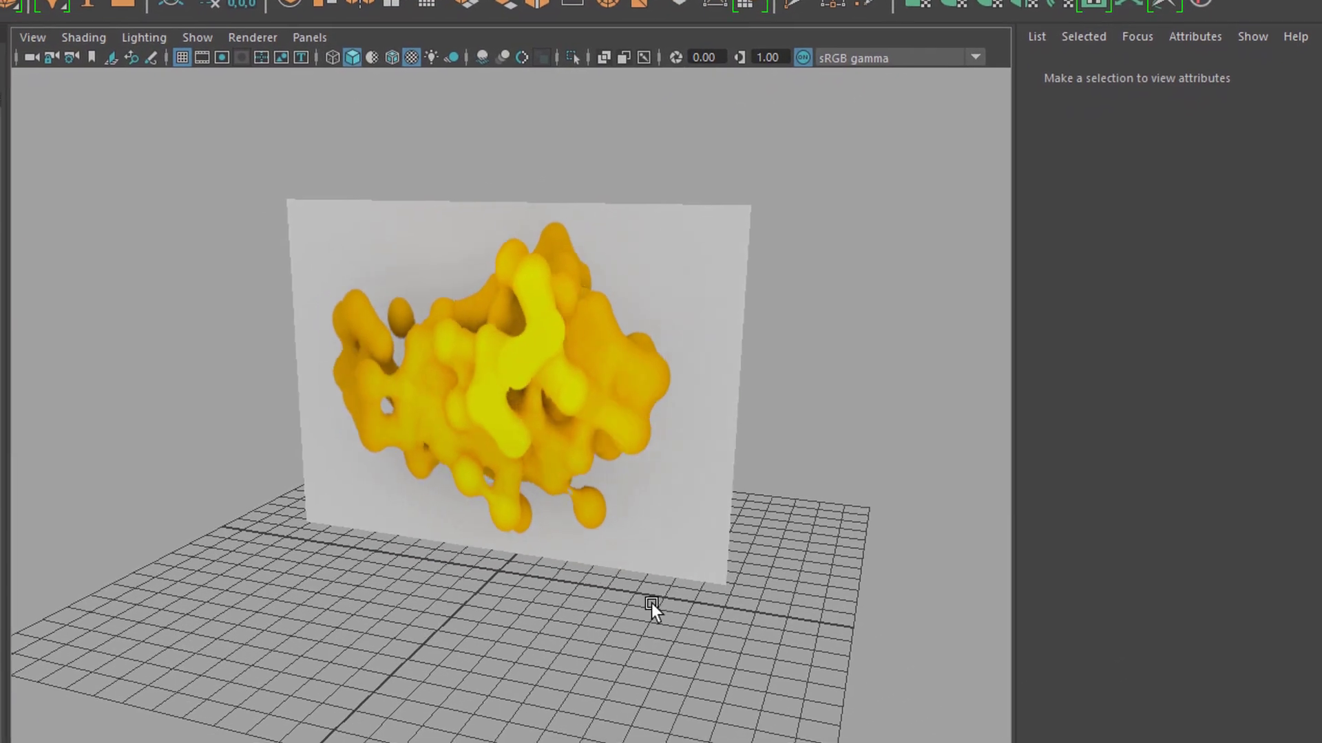
pyautogui.keyDown('alt'); pyautogui.moveTo(651, 603); pyautogui.dragTo(840, 667, button='right'); pyautogui.keyUp('alt')
pyautogui.keyDown('alt'); pyautogui.moveTo(840, 667); pyautogui.dragTo(899, 479); pyautogui.keyUp('alt')
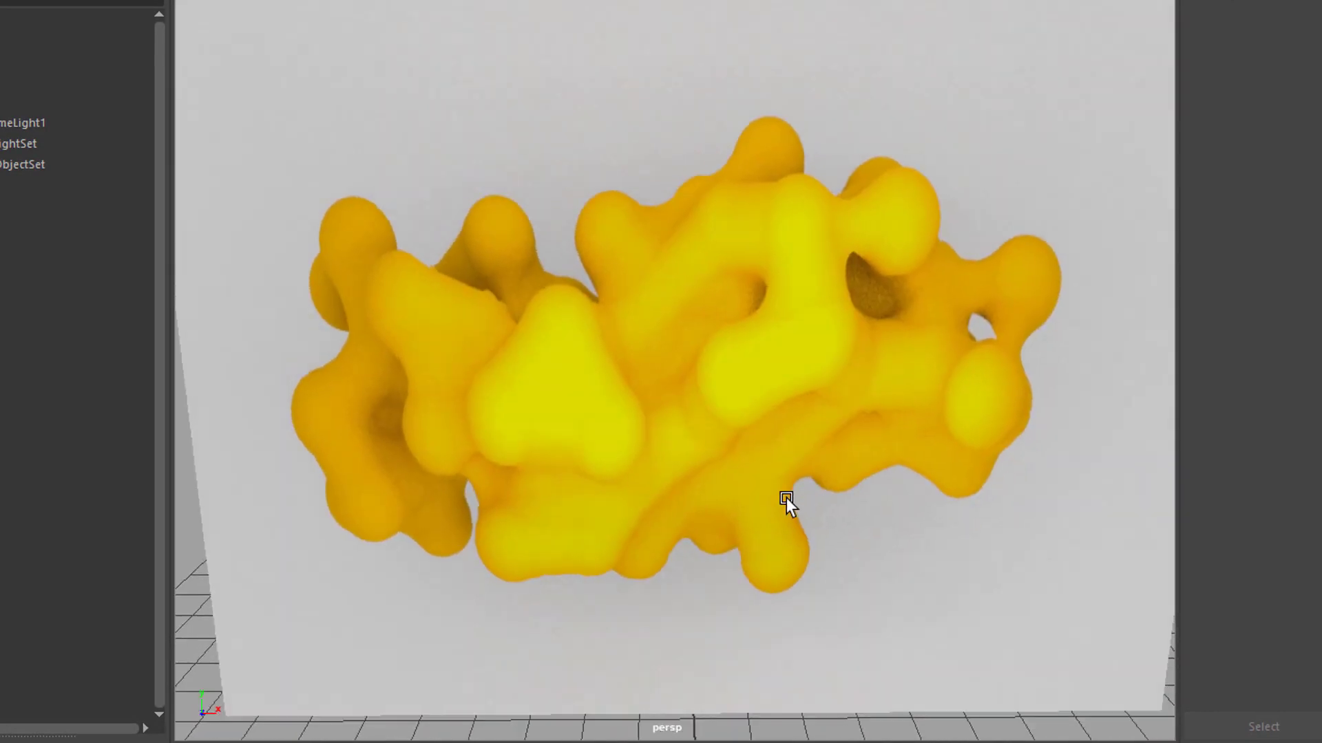
pyautogui.keyDown('alt'); pyautogui.moveTo(786, 497); pyautogui.dragTo(704, 496, button='right'); pyautogui.keyUp('alt')
pyautogui.keyDown('alt'); pyautogui.moveTo(703, 493); pyautogui.dragTo(797, 487); pyautogui.keyUp('alt')
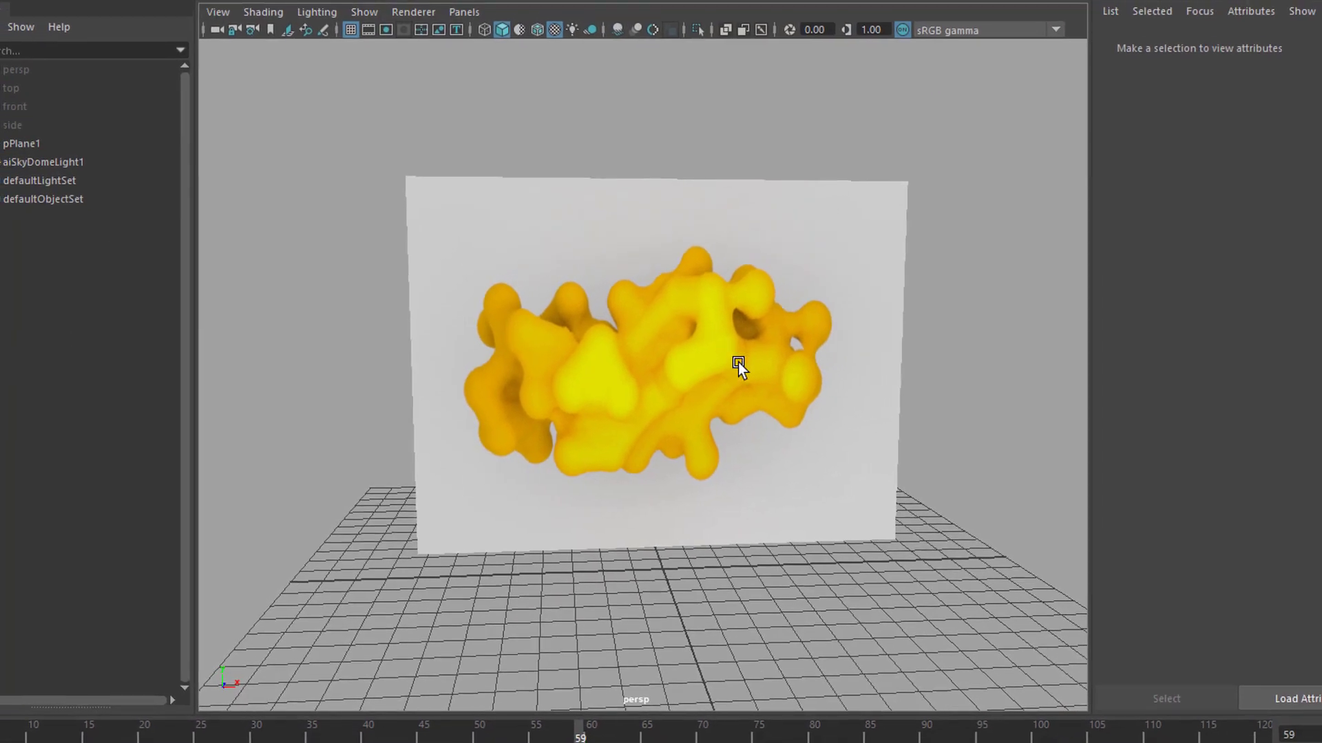
pyautogui.moveTo(712, 302); pyautogui.dragTo(702, 738, button='right')
pyautogui.moveTo(655, 700); pyautogui.dragTo(655, 710, button='right')
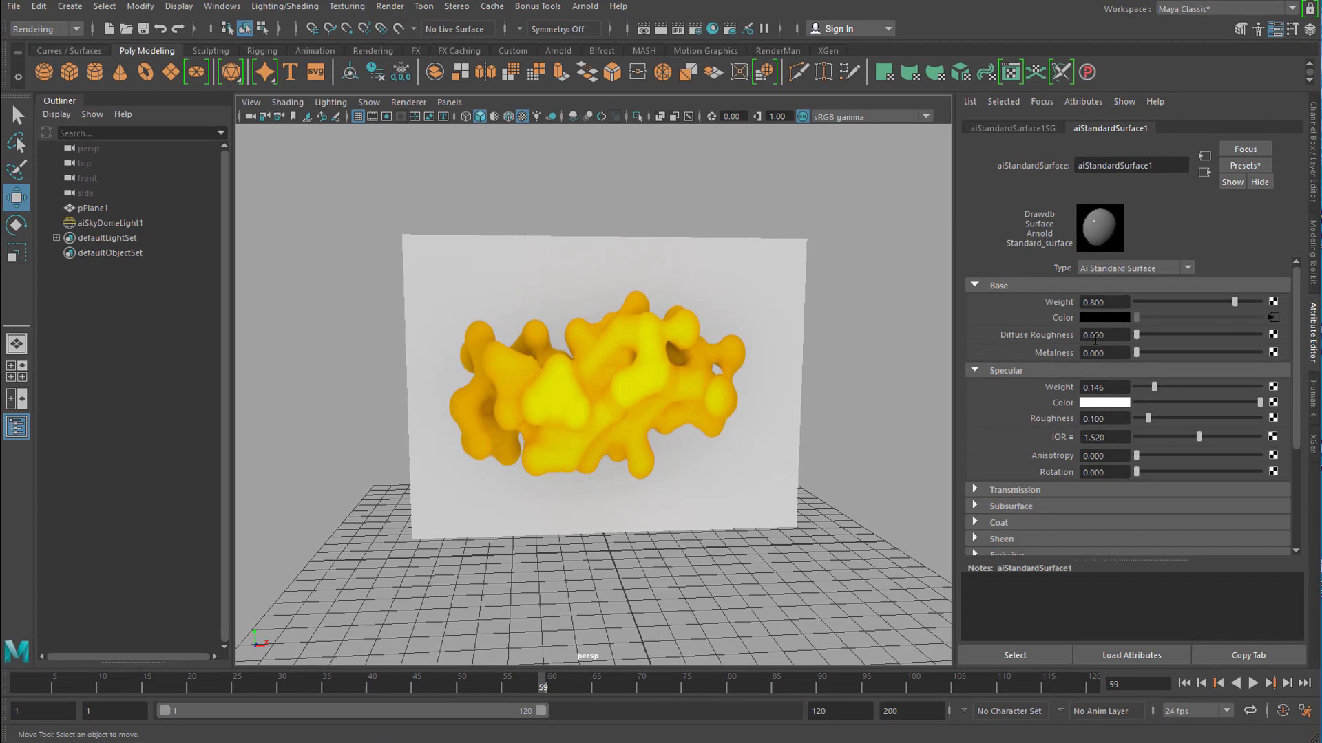
# Step: Open the aiImage1 node on Base Color and delete the expression on its Frame value
pyautogui.click(1270, 319)
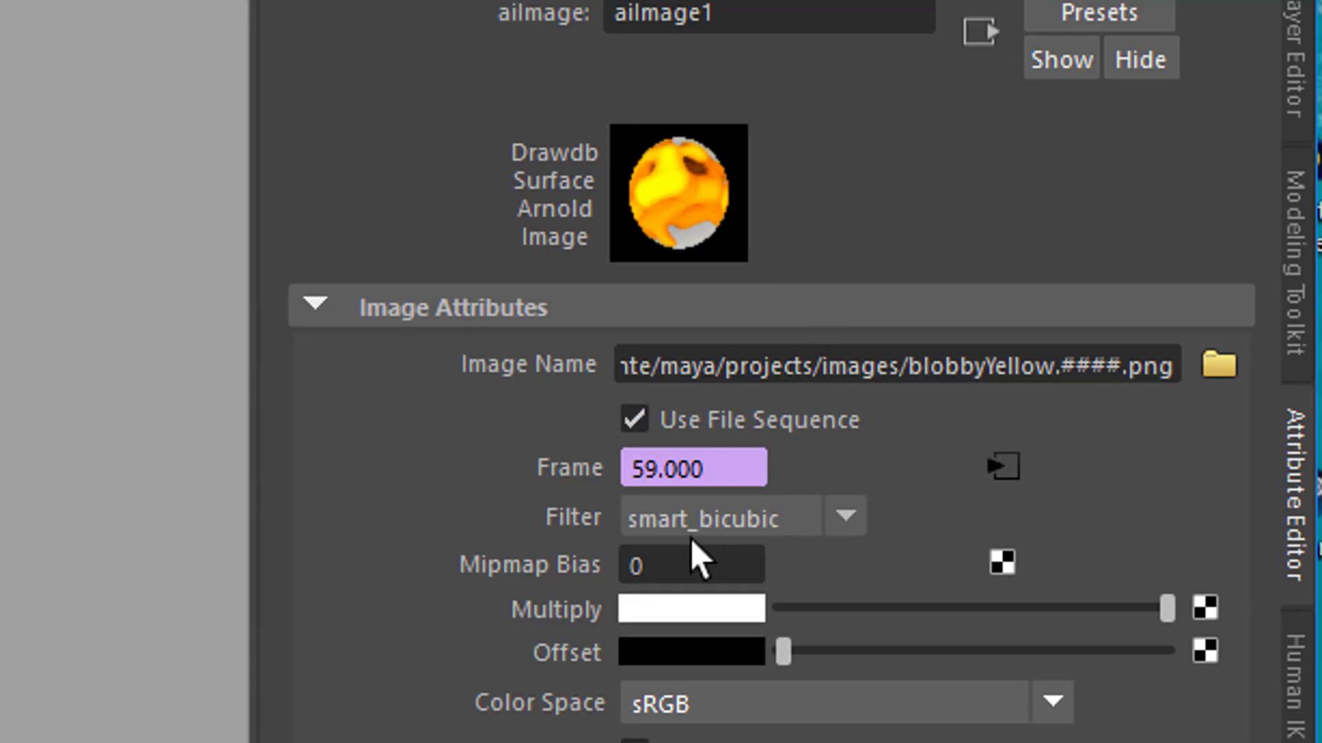
pyautogui.rightClick(707, 468)
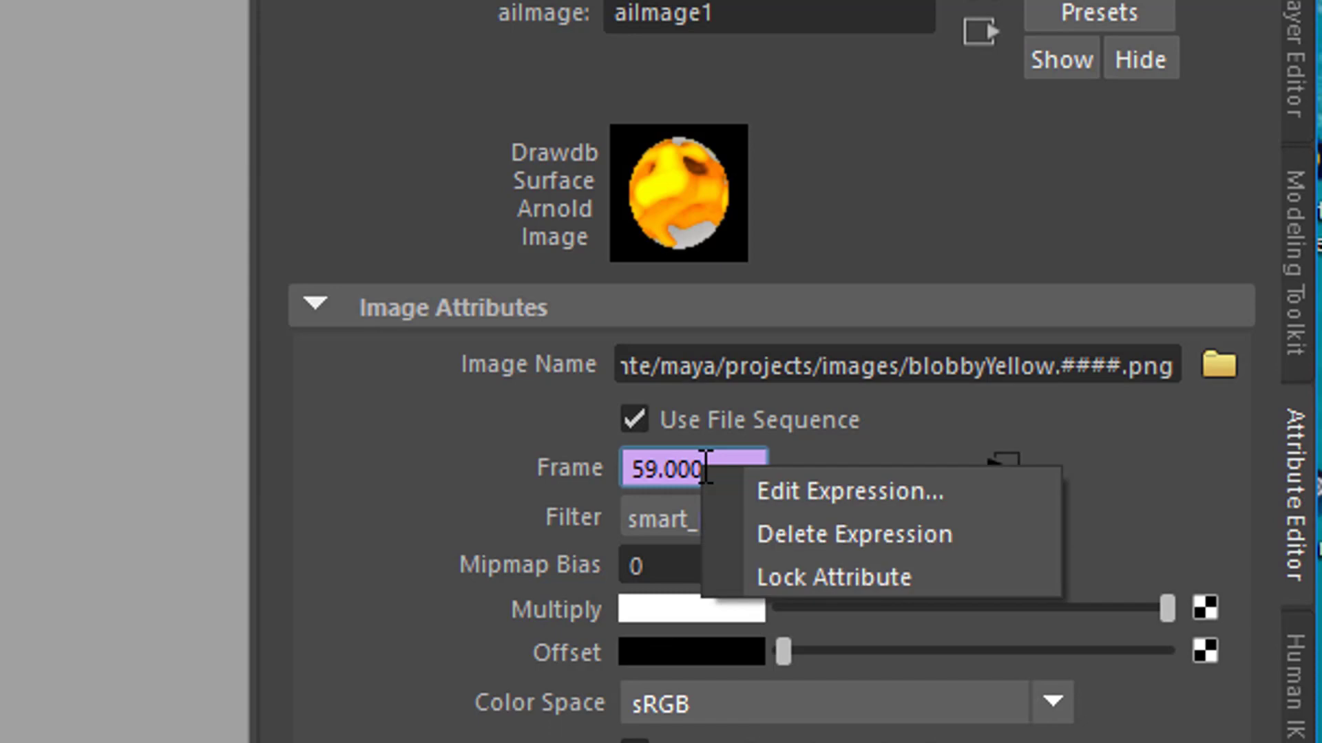
pyautogui.click(770, 534)
# Step: Play back to check the texture, then go to frame 50 and select the Frame field
pyautogui.click(1251, 682)
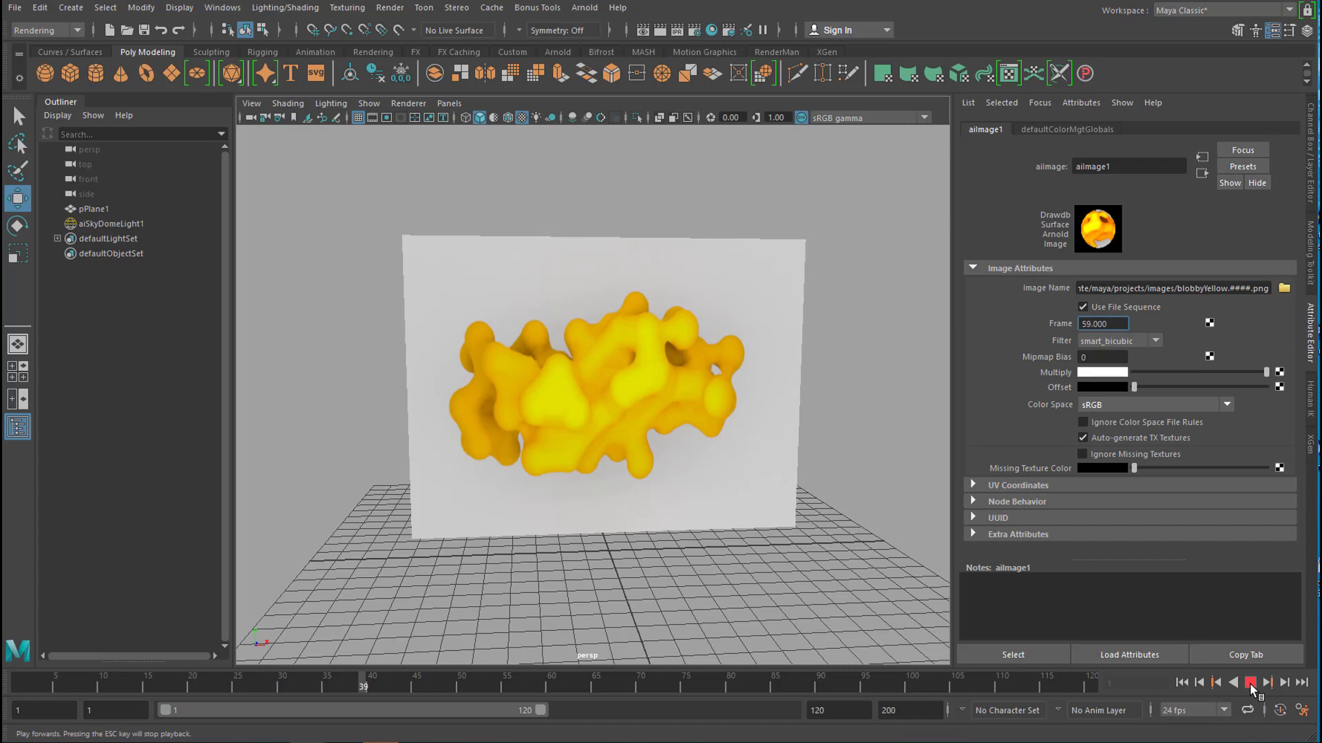
pyautogui.click(1251, 683)
pyautogui.moveTo(731, 525)
pyautogui.keyDown('alt'); pyautogui.mouseDown()
pyautogui.moveTo(689, 517)
pyautogui.moveTo(729, 521)
pyautogui.mouseUp(); pyautogui.keyUp('alt')
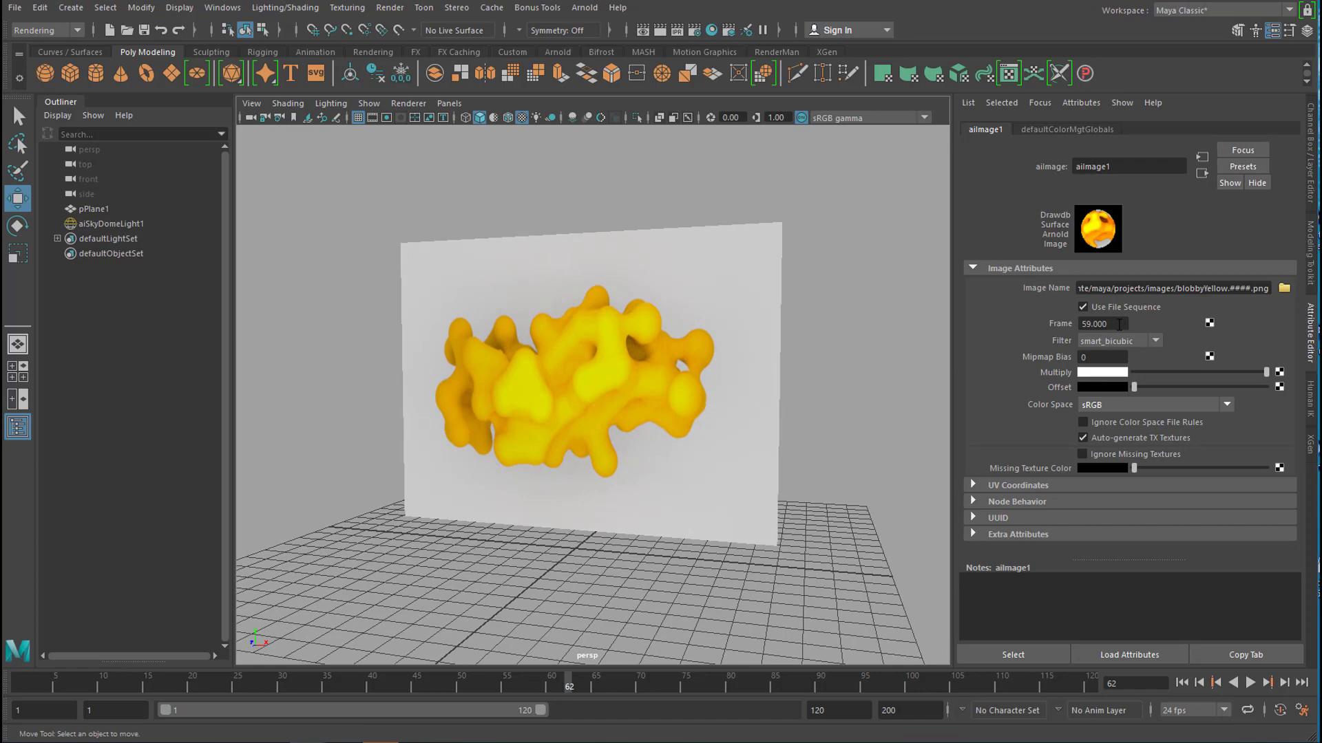
pyautogui.click(455, 681)
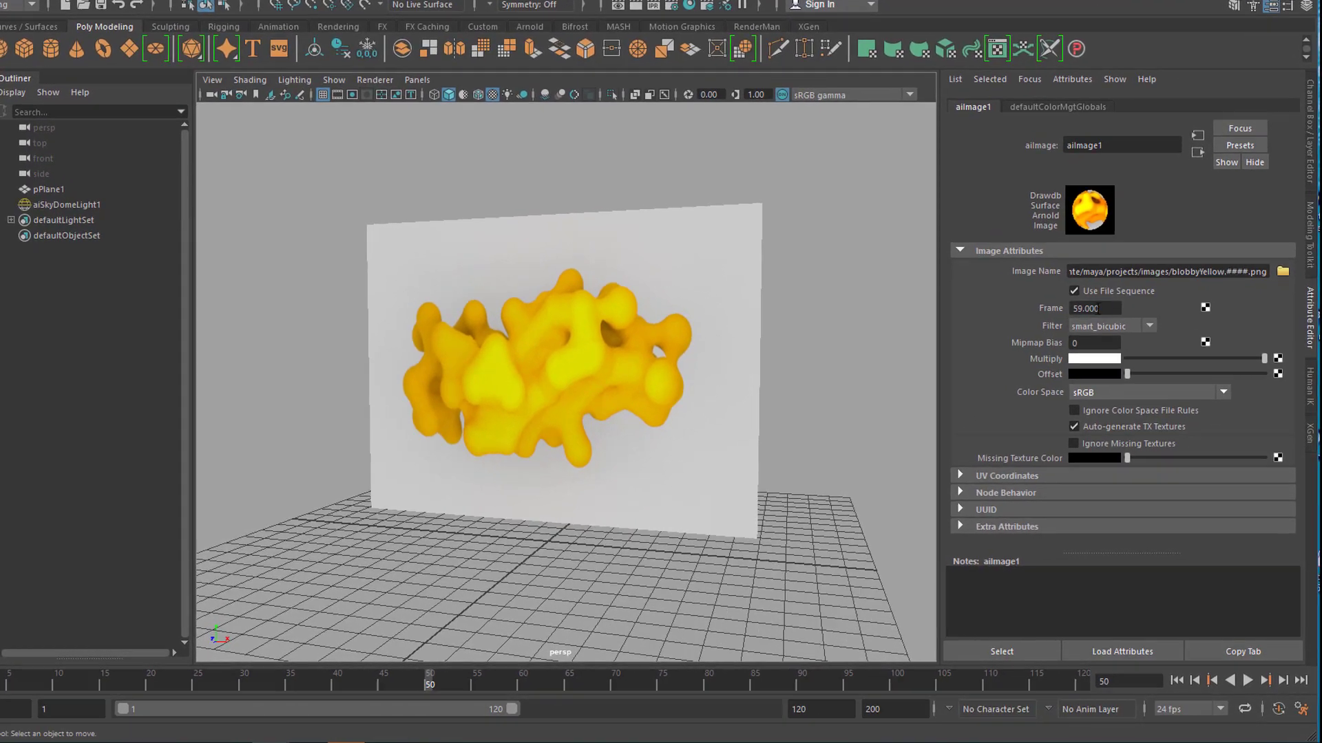
pyautogui.doubleClick(1084, 318)
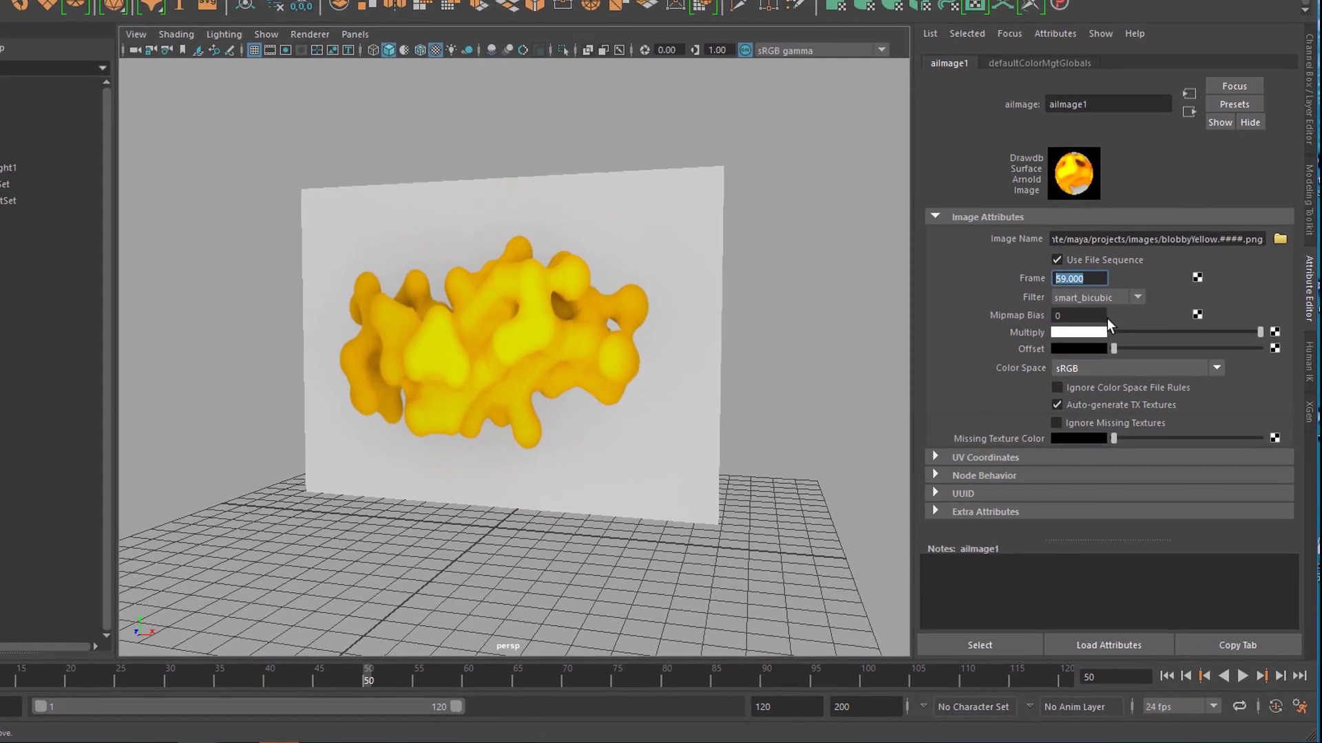
# Step: Set aiImage1's Frame to 1 and key it at frame 50
pyautogui.write('1')
pyautogui.press('Return')
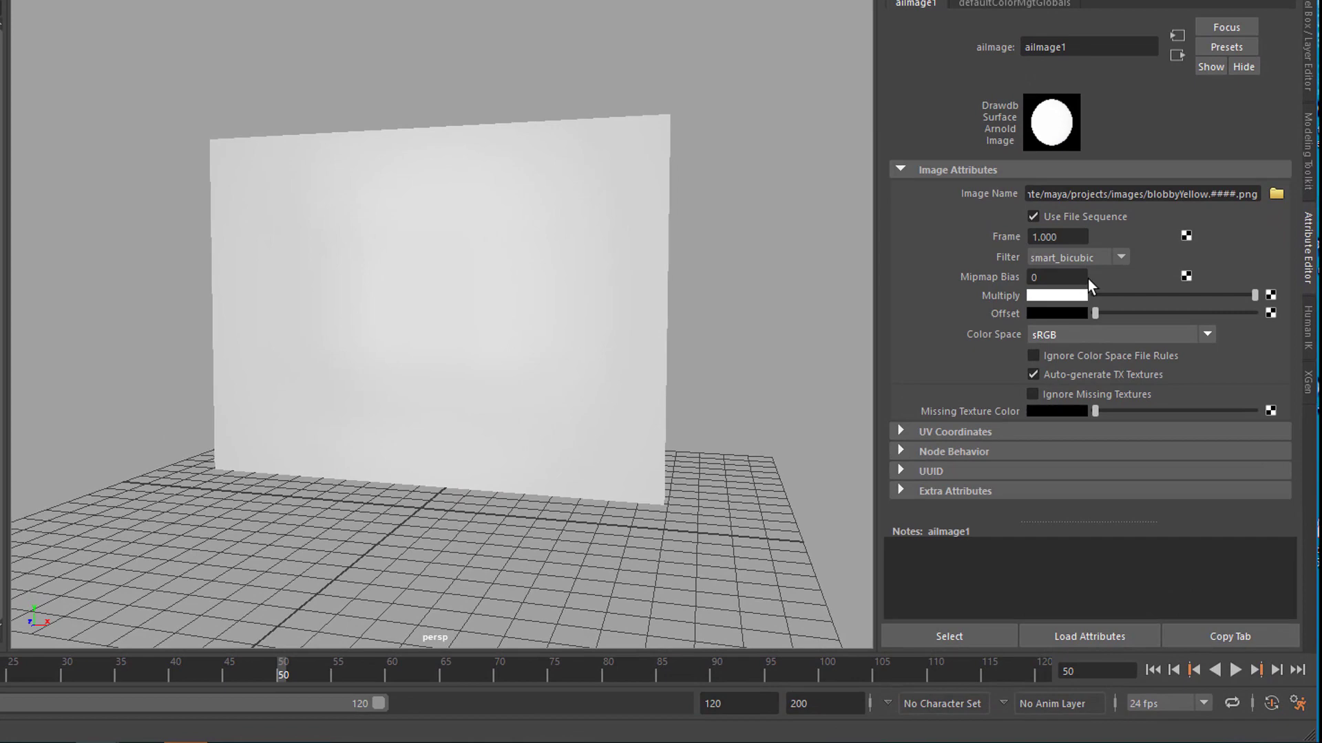
pyautogui.rightClick(1035, 221)
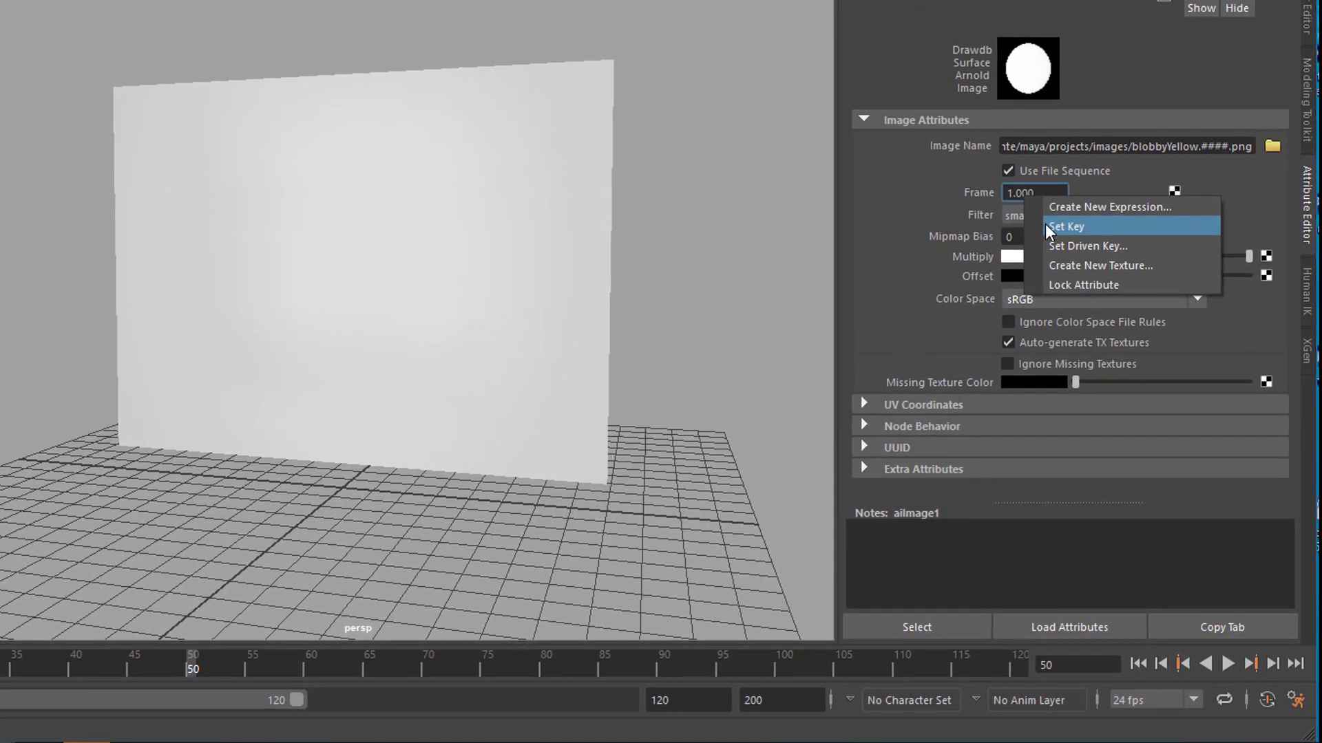
pyautogui.click(1046, 227)
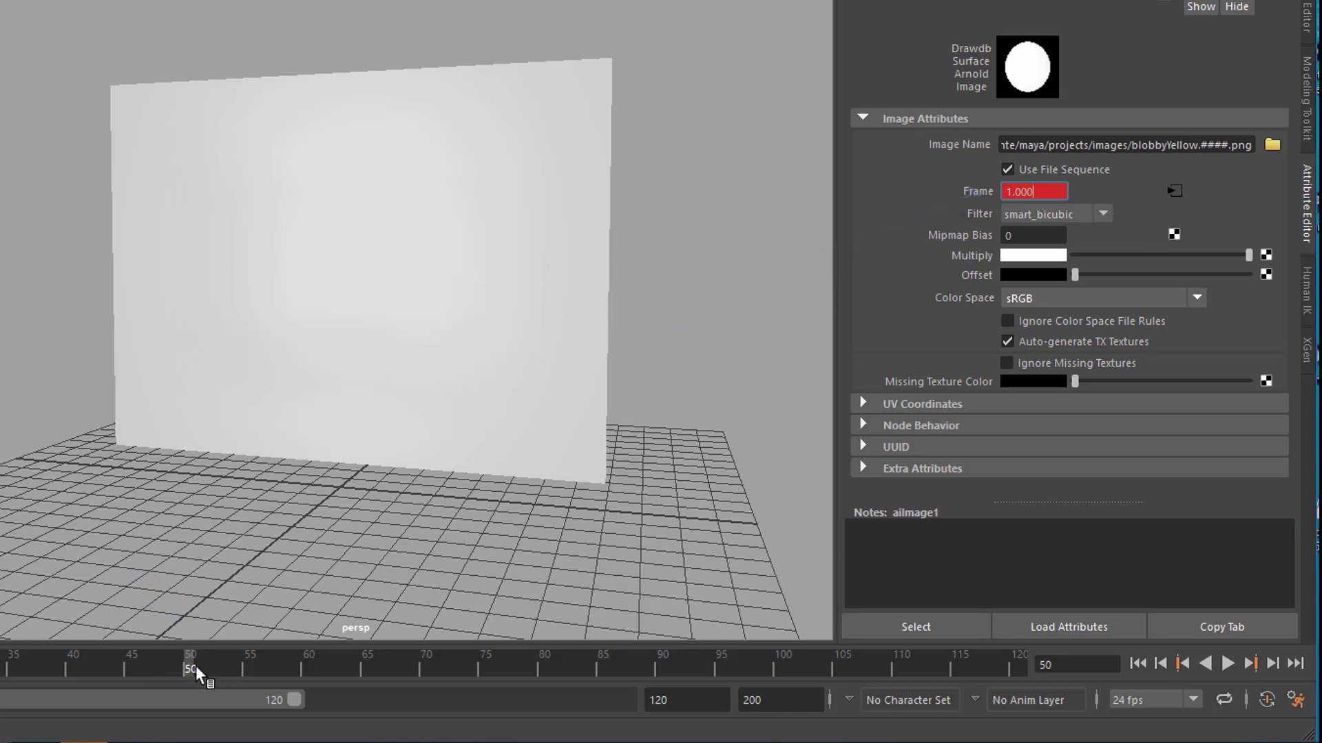
# Step: At frame 100, set Frame to 100 and key it
pyautogui.hotkey('alt', 'v')
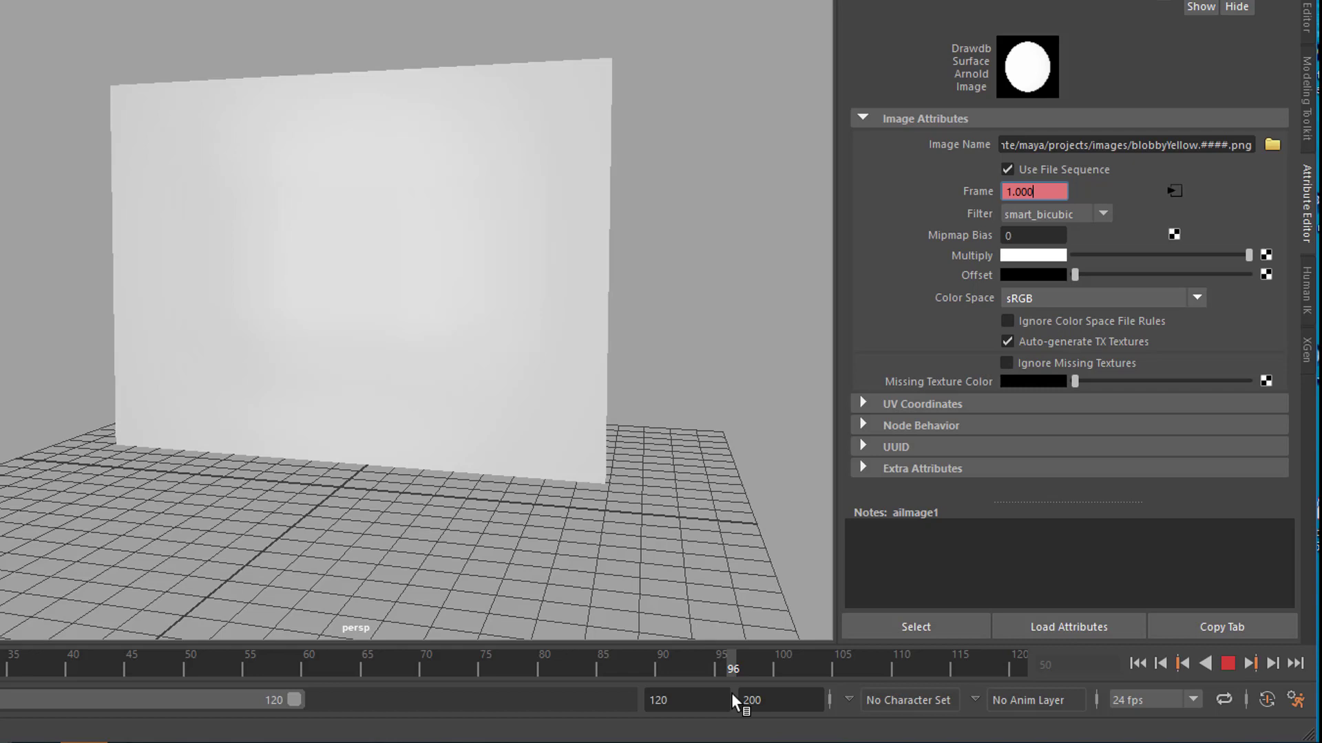
pyautogui.hotkey('alt', 'v')
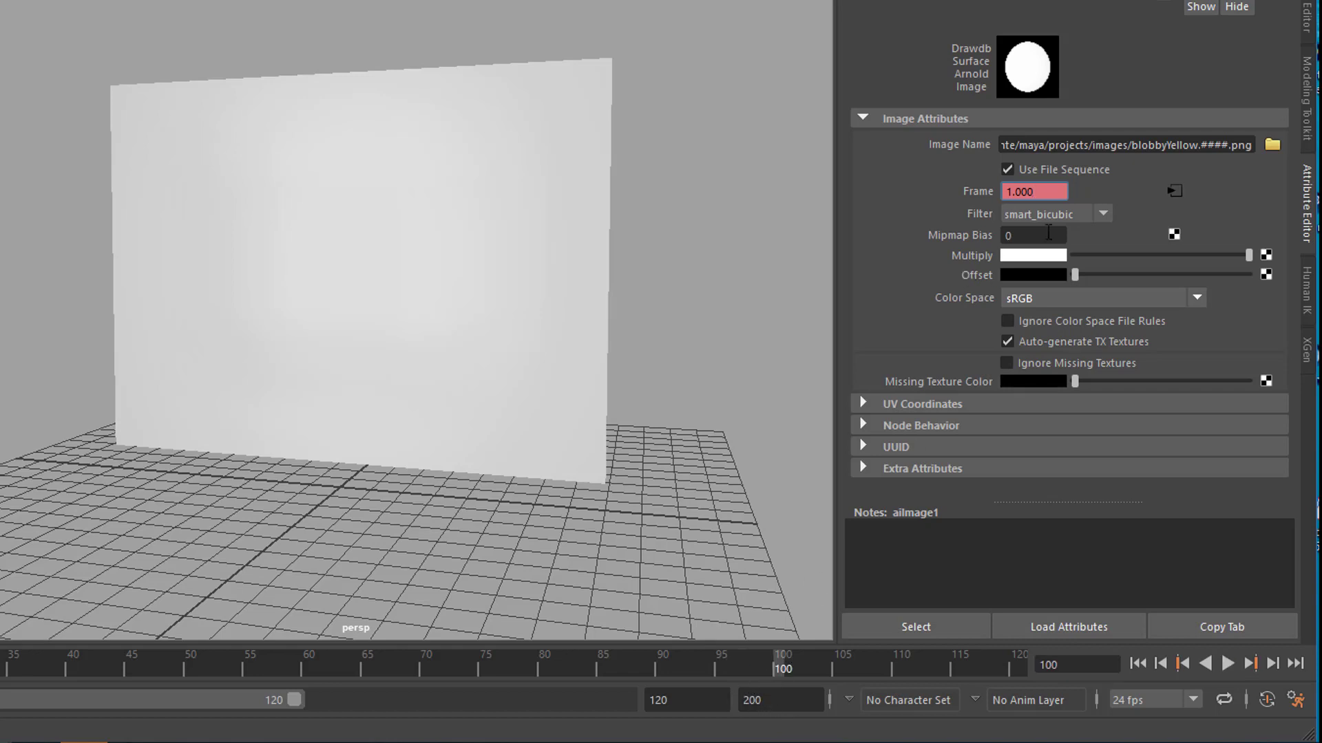
pyautogui.moveTo(1060, 190); pyautogui.dragTo(943, 207)
pyautogui.press('Return')
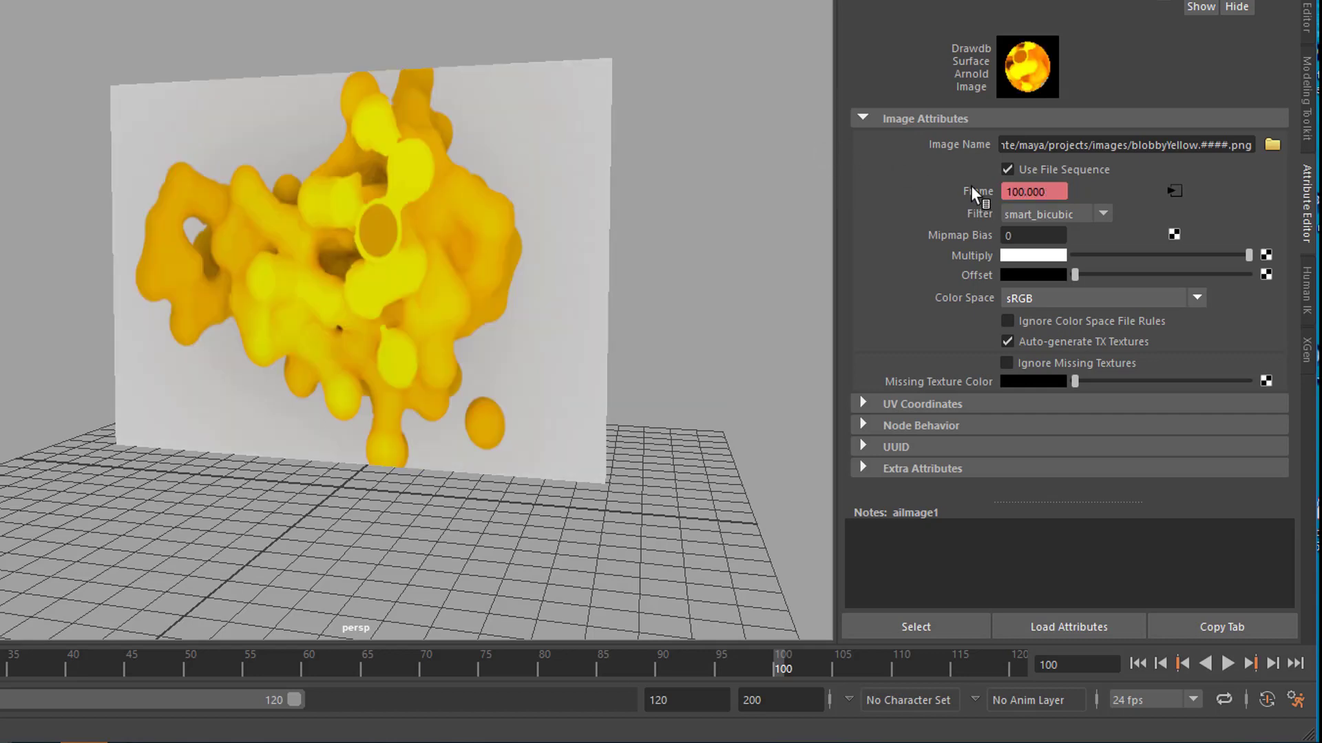
pyautogui.rightClick(1018, 191)
pyautogui.click(1034, 210)
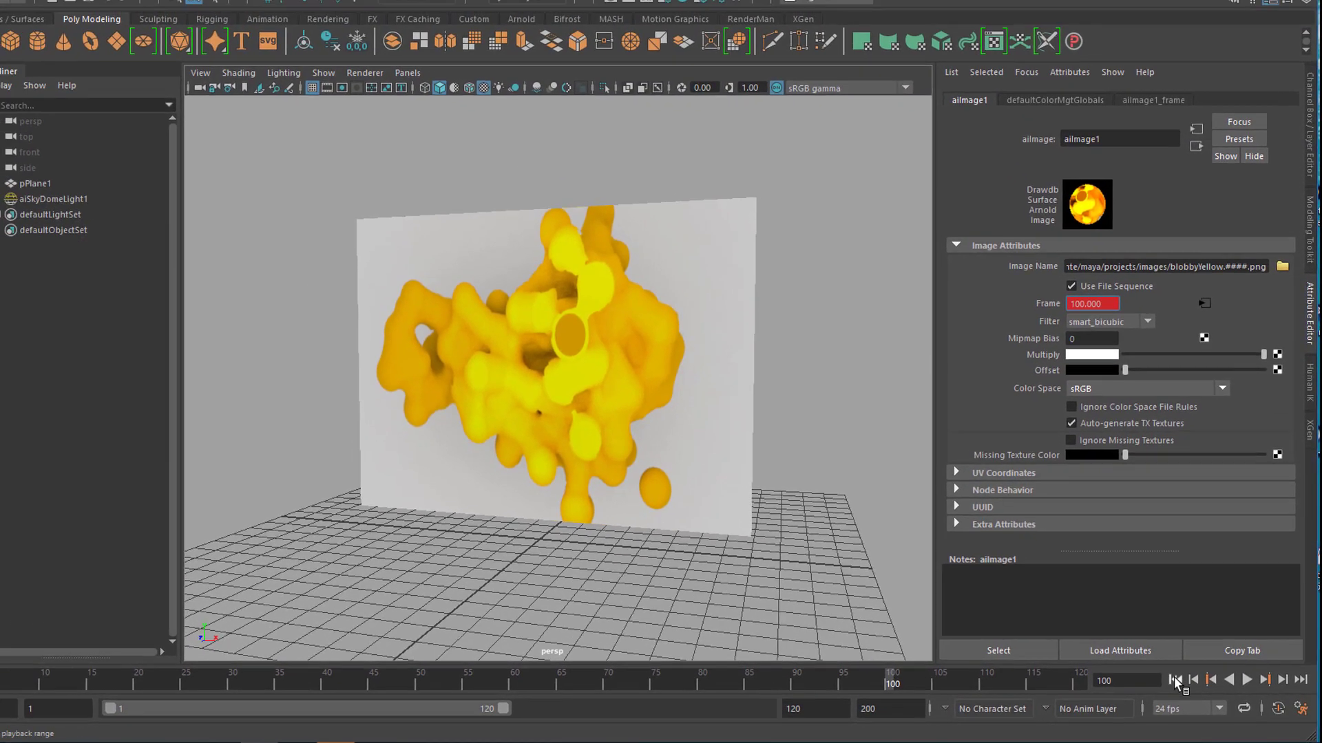
# Step: Rewind to frame 1 and play back the keyed blob animation
pyautogui.click(1162, 674)
pyautogui.click(1241, 673)
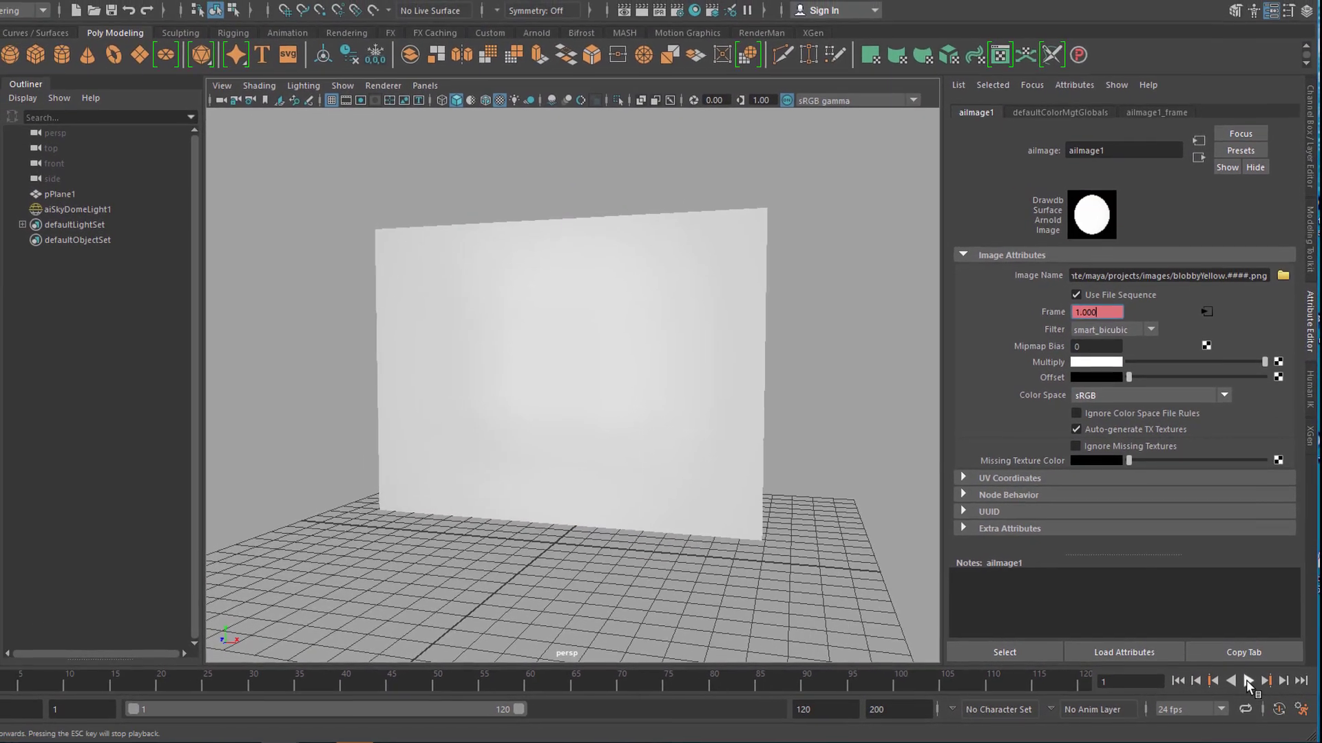
pyautogui.click(1247, 680)
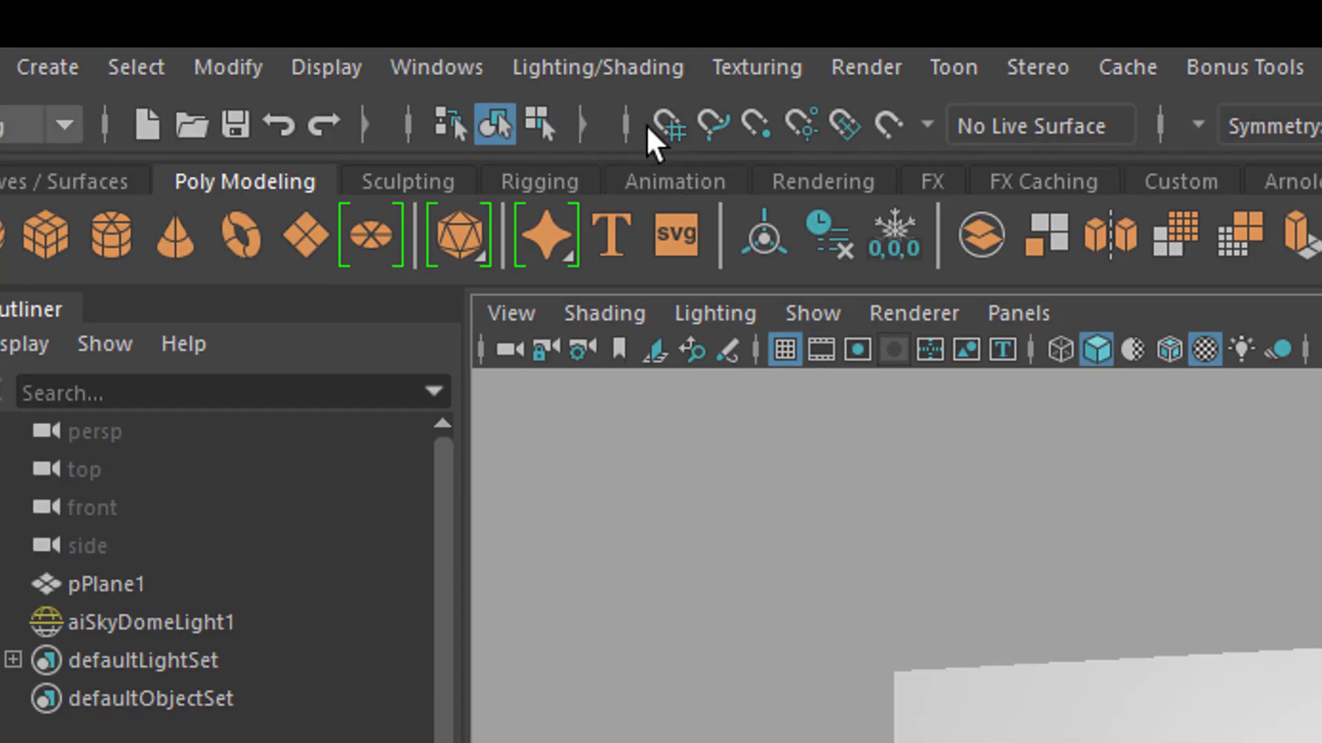
# Step: Make the Frame animation curve's tangents linear in the Graph Editor
pyautogui.click(433, 67)
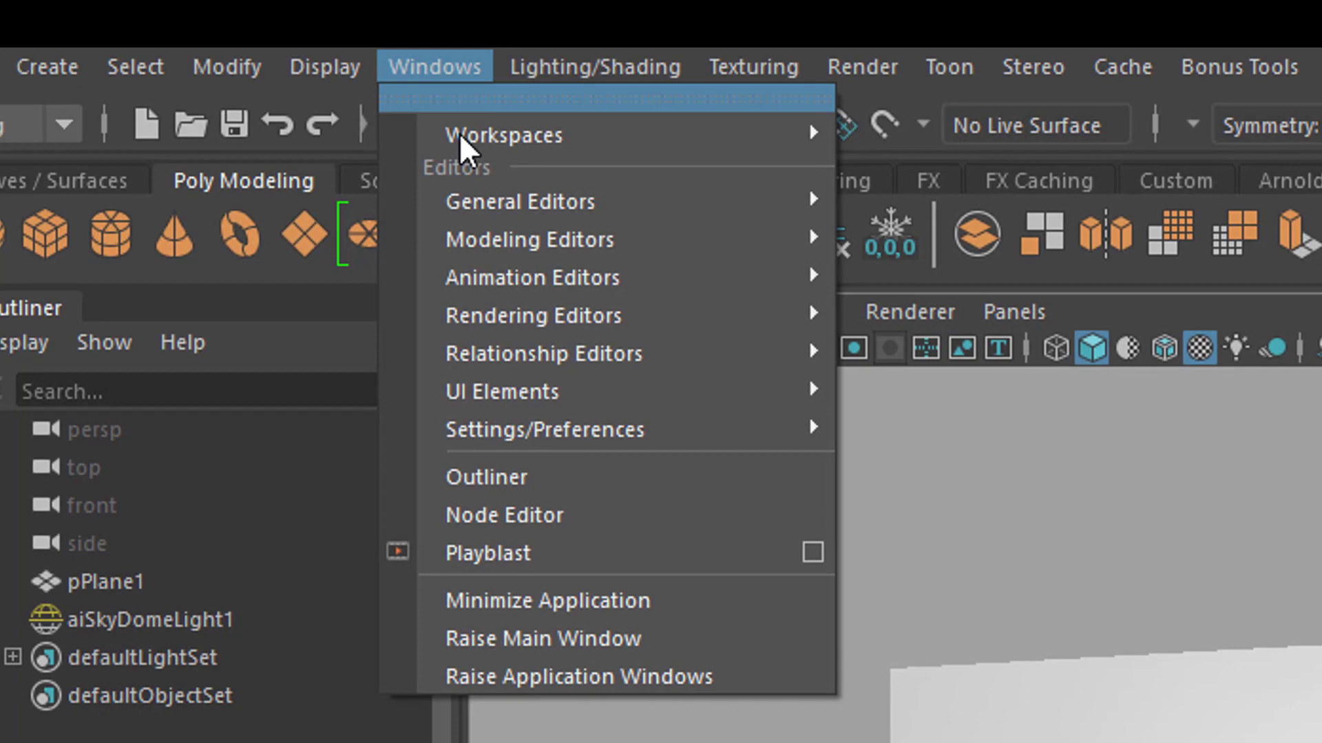
pyautogui.moveTo(513, 274)
pyautogui.click(847, 290)
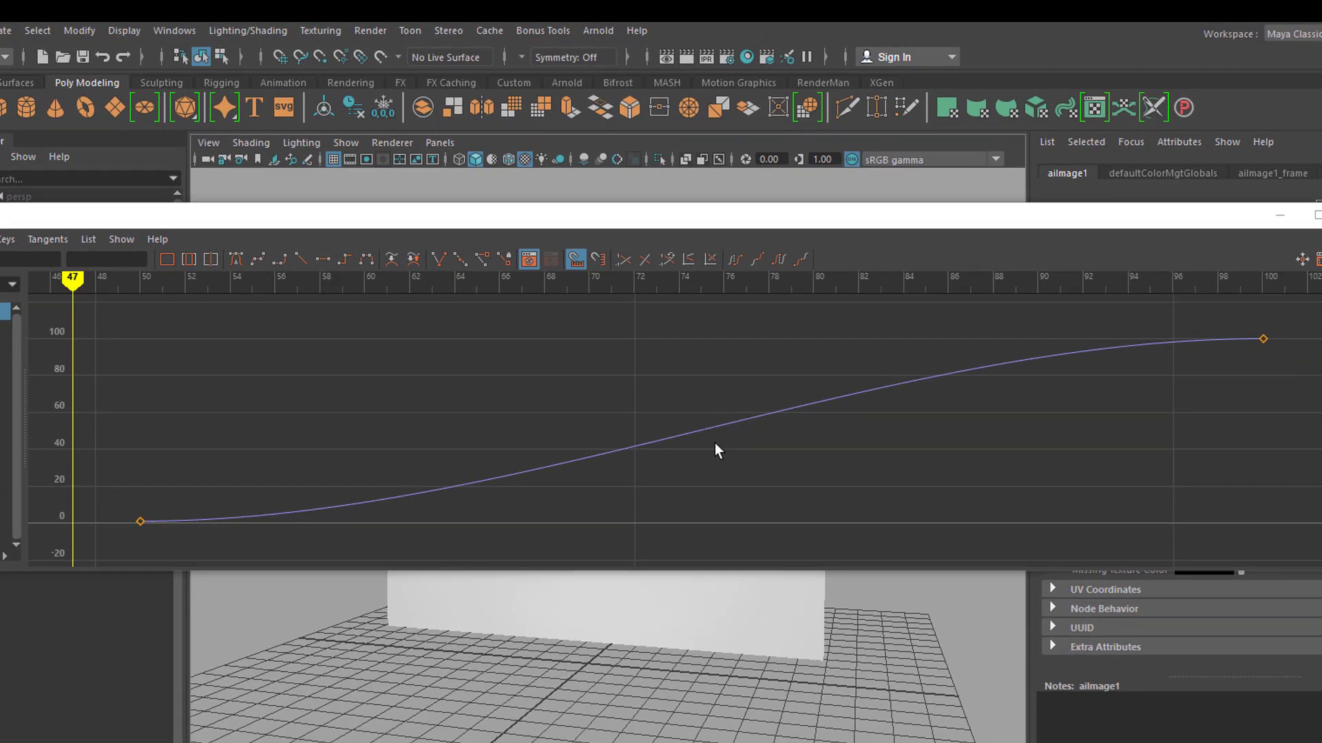
pyautogui.moveTo(709, 409); pyautogui.dragTo(741, 462)
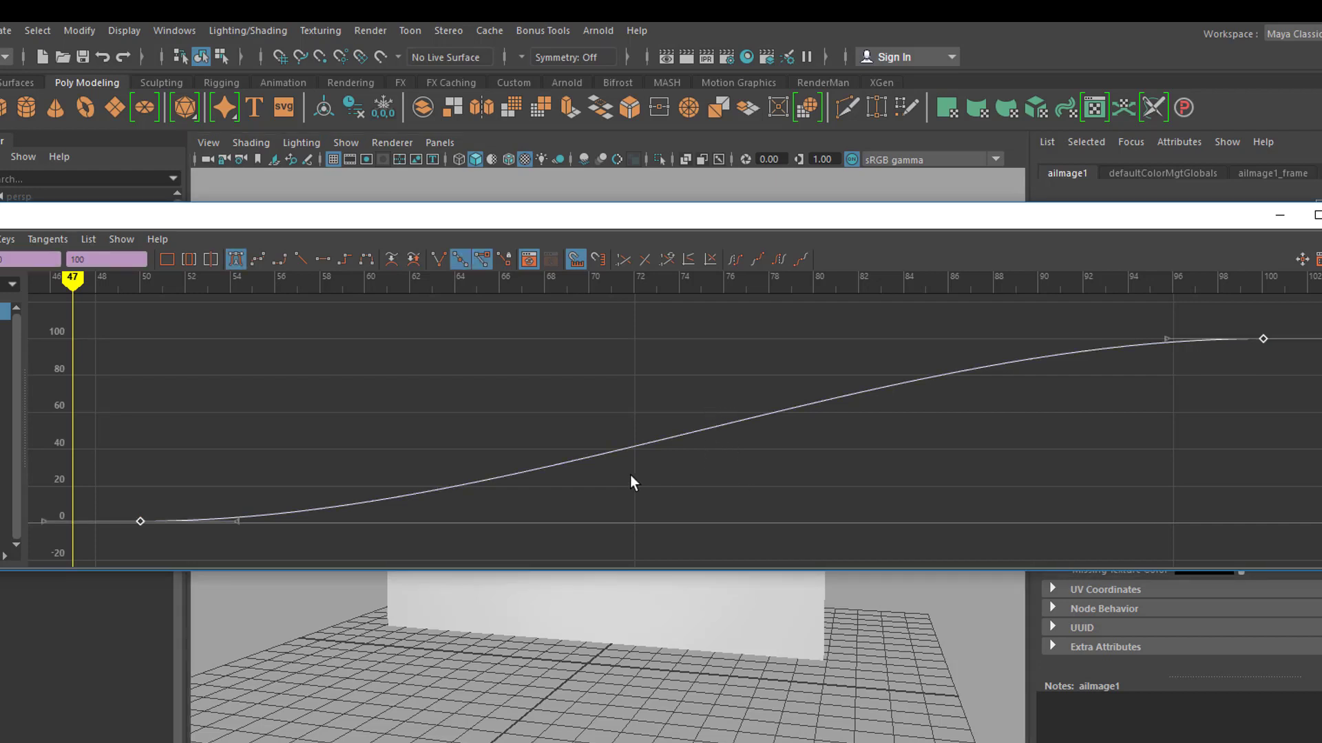
pyautogui.click(300, 263)
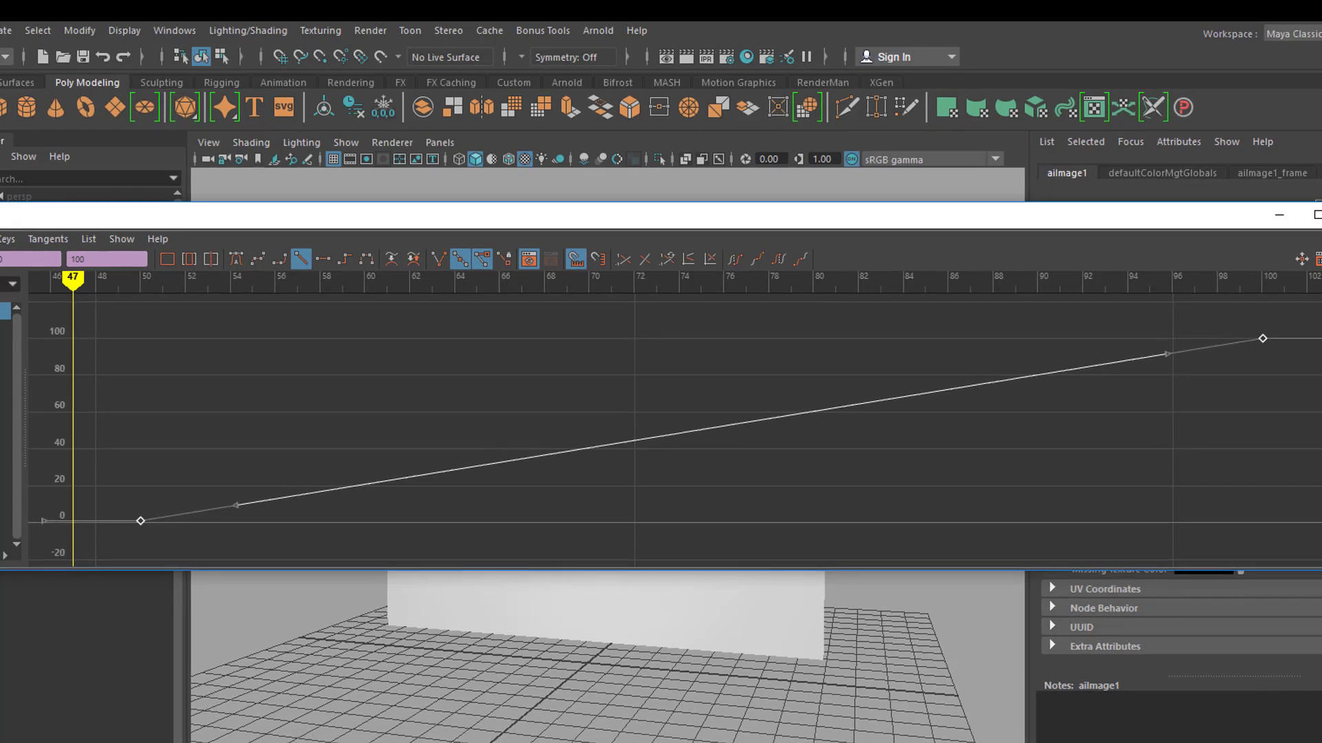
pyautogui.click(766, 422)
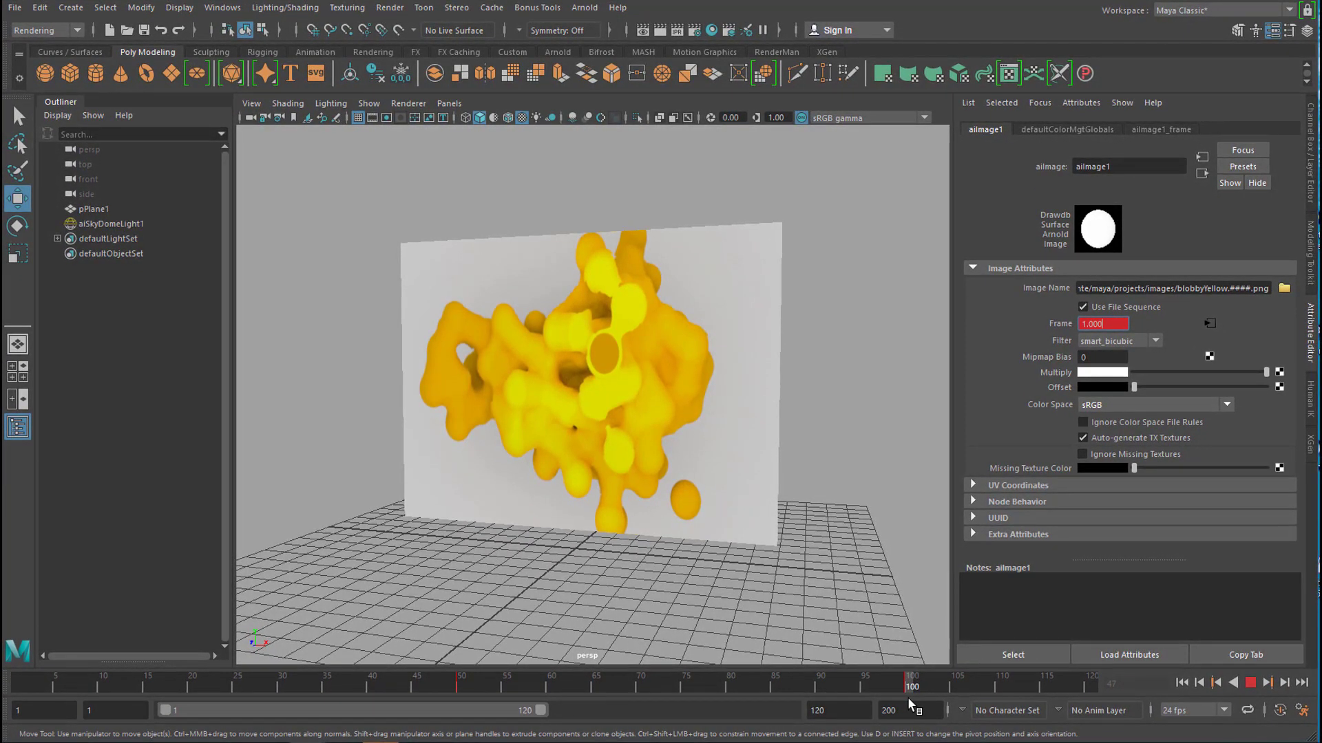
# Step: Stop playback and return the timeline to frame 1
pyautogui.press('Escape')
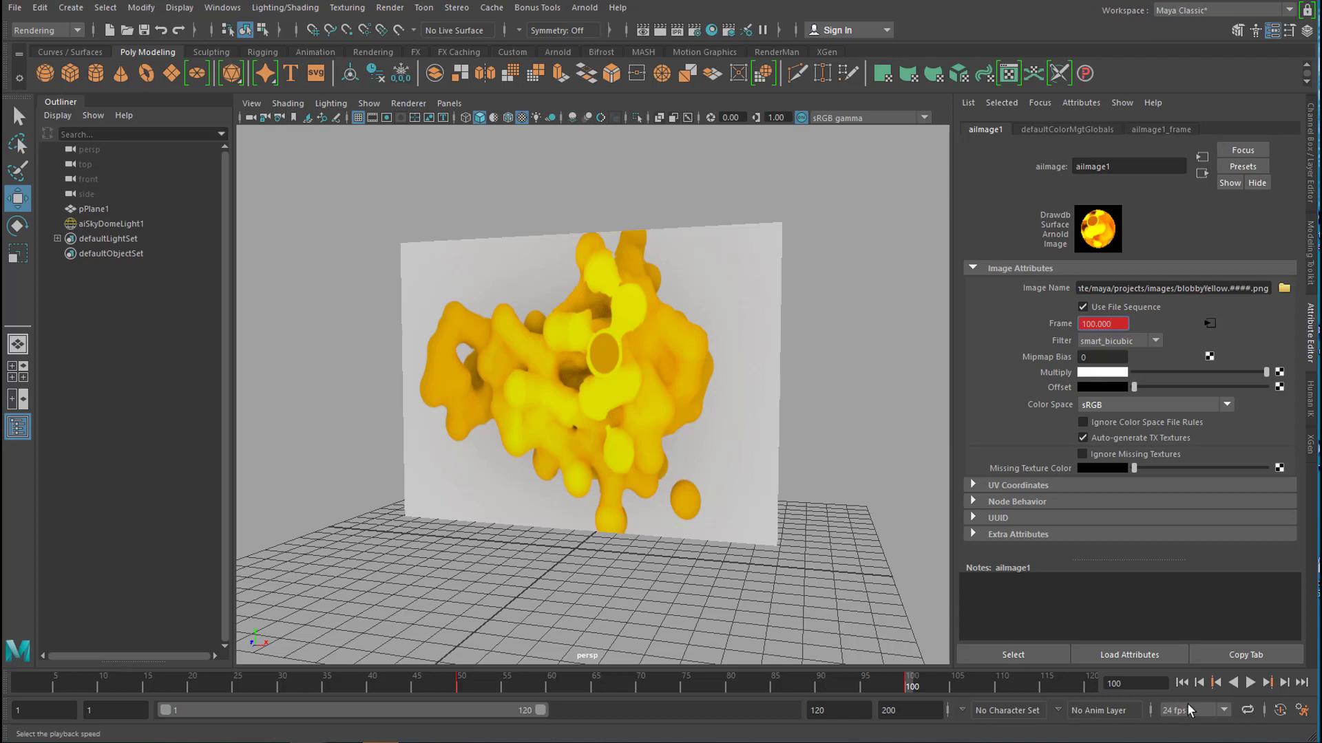
pyautogui.click(1182, 683)
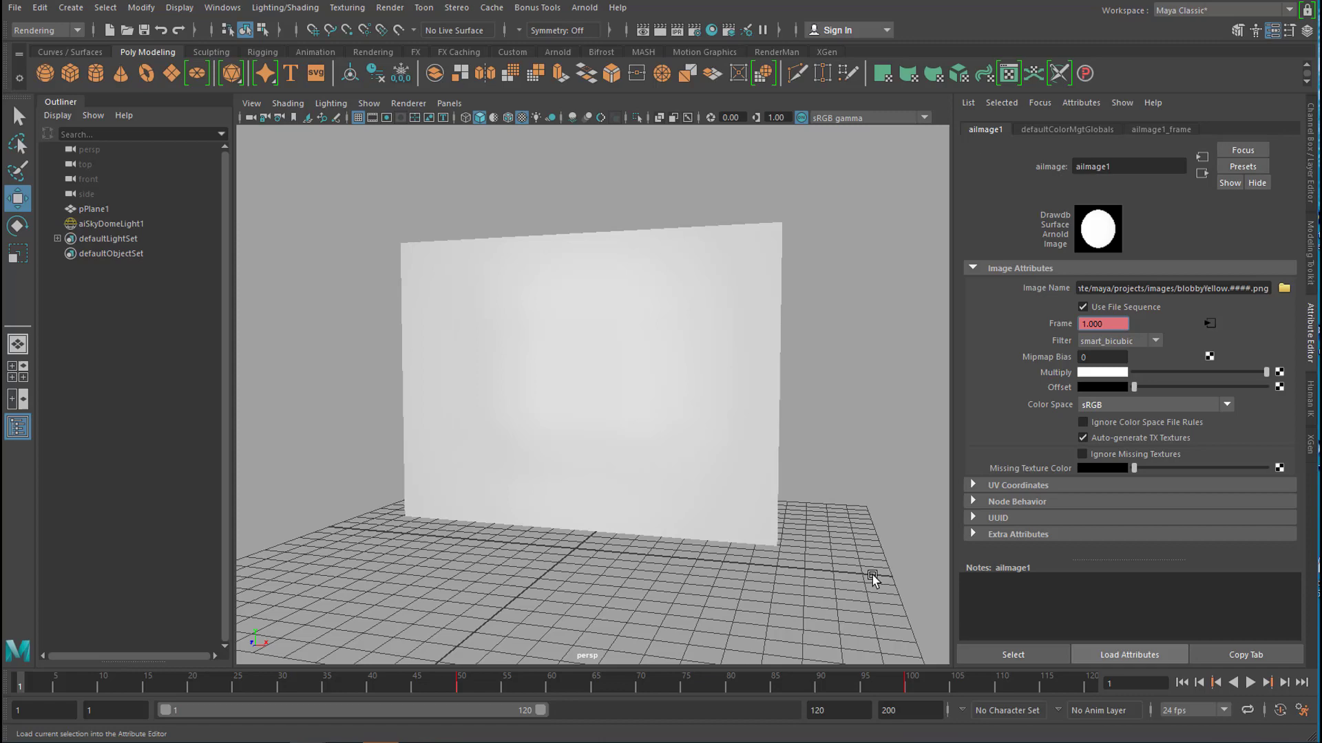
pyautogui.keyDown('alt'); pyautogui.moveTo(714, 413); pyautogui.dragTo(676, 440); pyautogui.keyUp('alt')
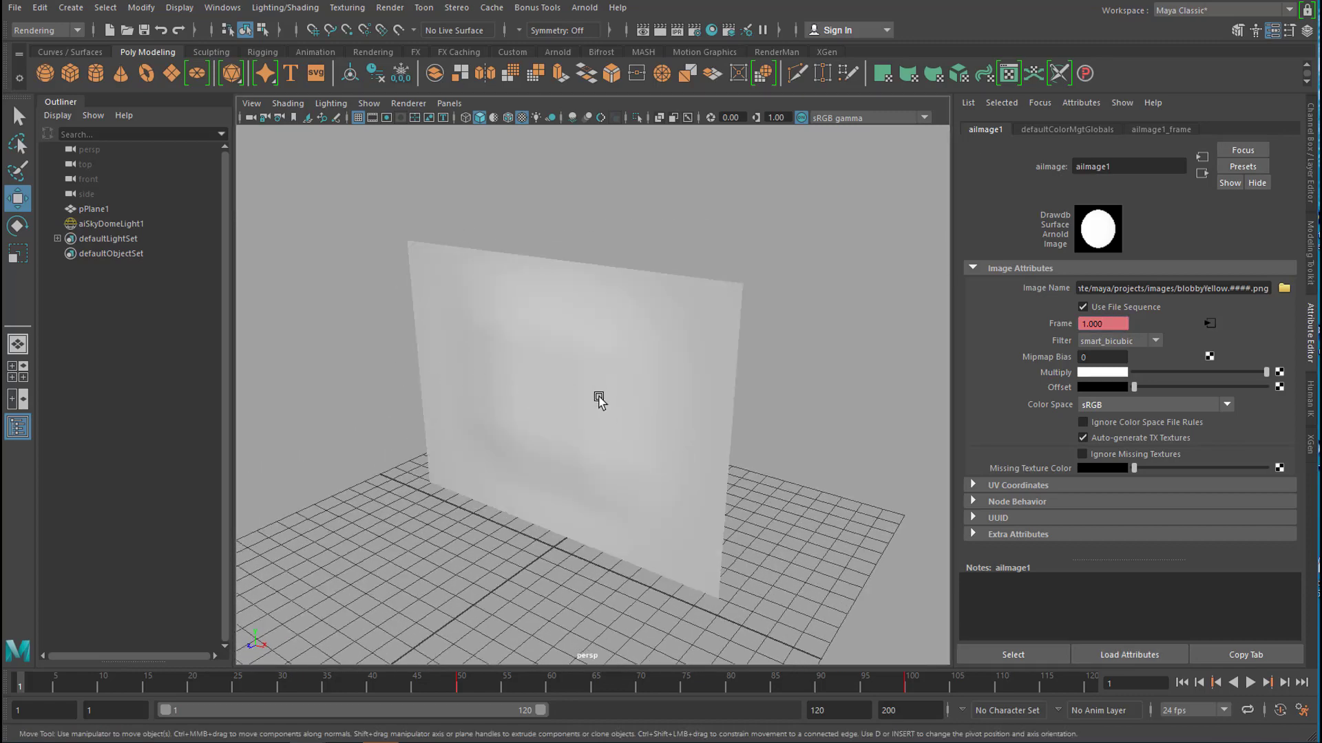
# Step: Create a polygon cube and move it to Y 6.403 and Z 2.026, in front of the plane
pyautogui.click(72, 74)
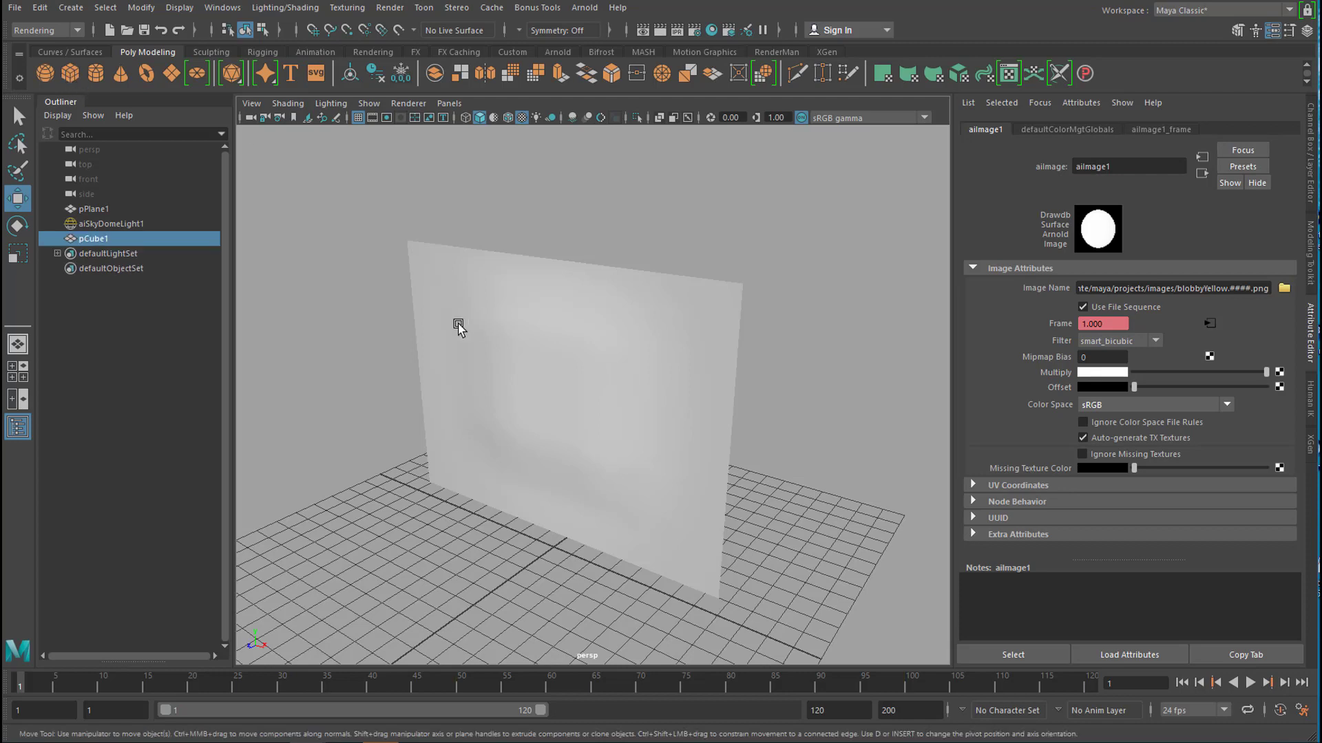
pyautogui.moveTo(549, 490); pyautogui.dragTo(564, 351)
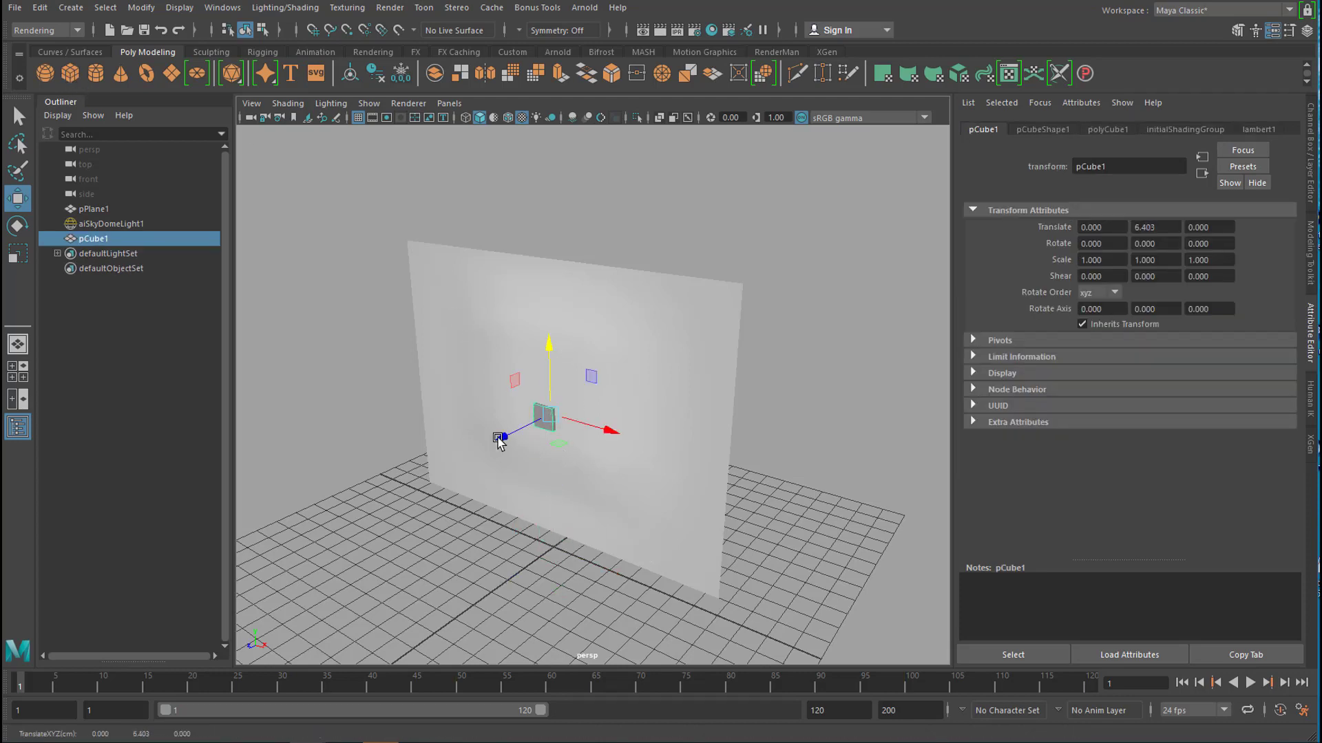
pyautogui.moveTo(493, 449); pyautogui.dragTo(466, 463)
pyautogui.keyDown('alt'); pyautogui.moveTo(463, 490); pyautogui.dragTo(772, 499, button='right'); pyautogui.keyUp('alt')
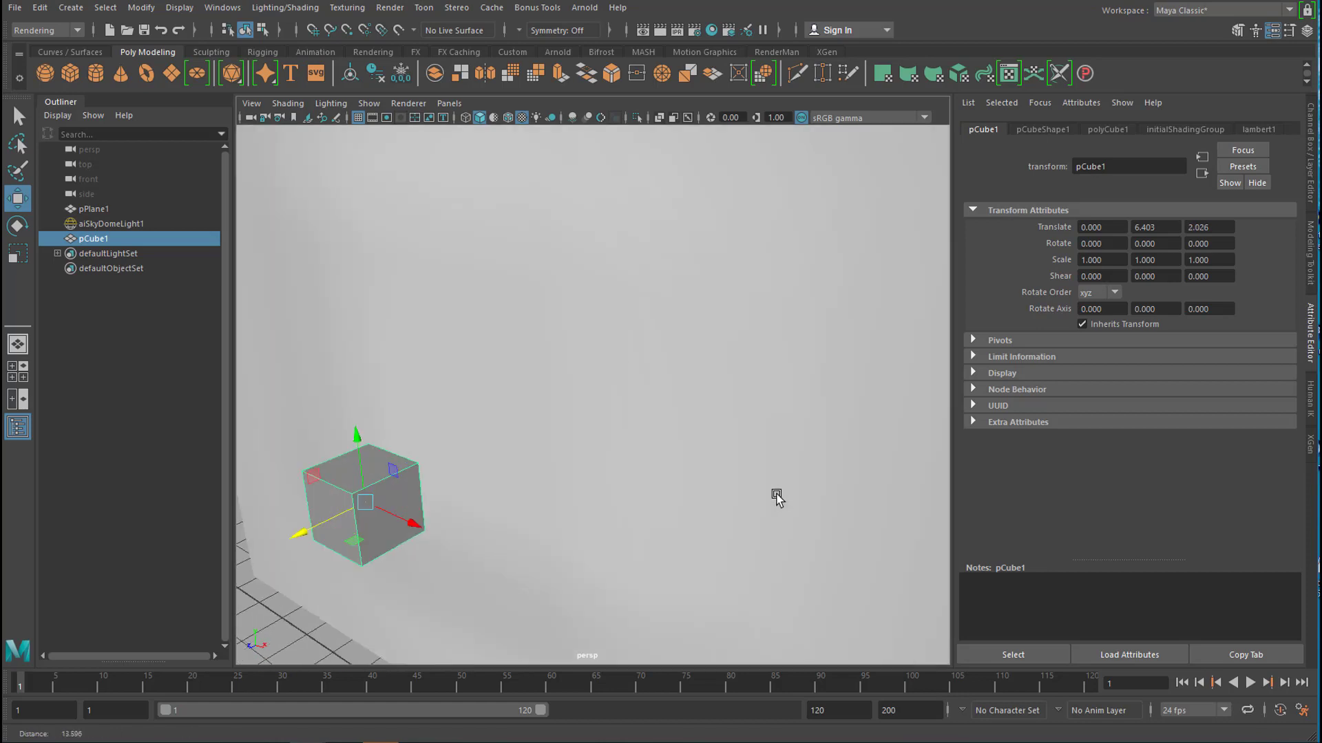
pyautogui.keyDown('alt'); pyautogui.moveTo(772, 499); pyautogui.dragTo(736, 344); pyautogui.keyUp('alt')
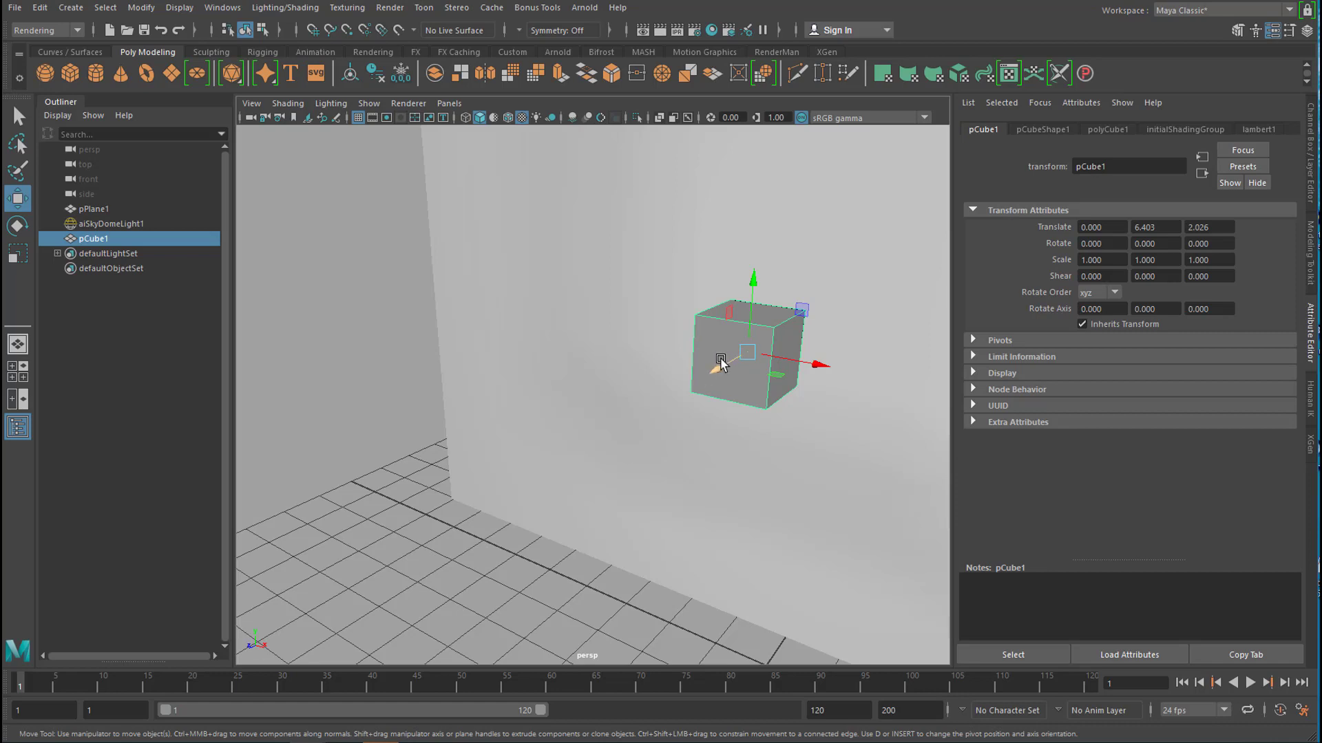
pyautogui.keyDown('alt'); pyautogui.moveTo(759, 392); pyautogui.dragTo(509, 446, button='right'); pyautogui.keyUp('alt')
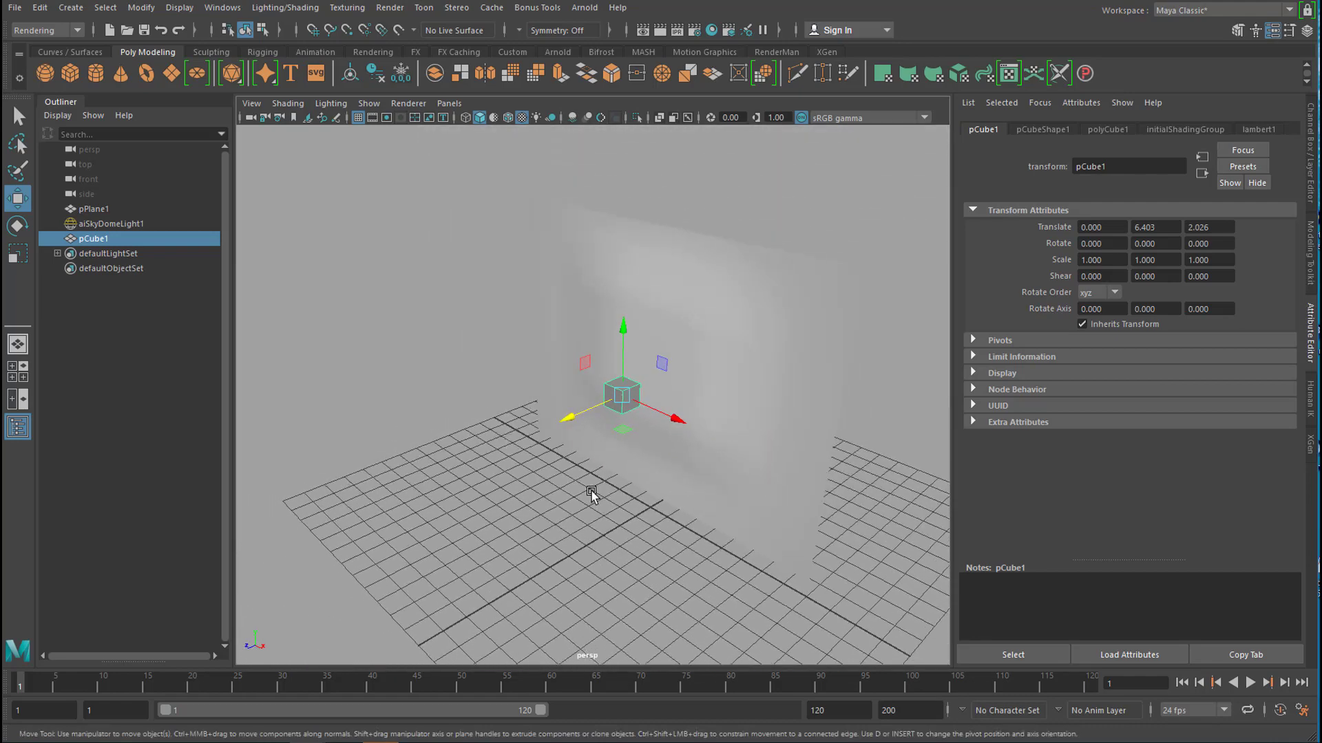